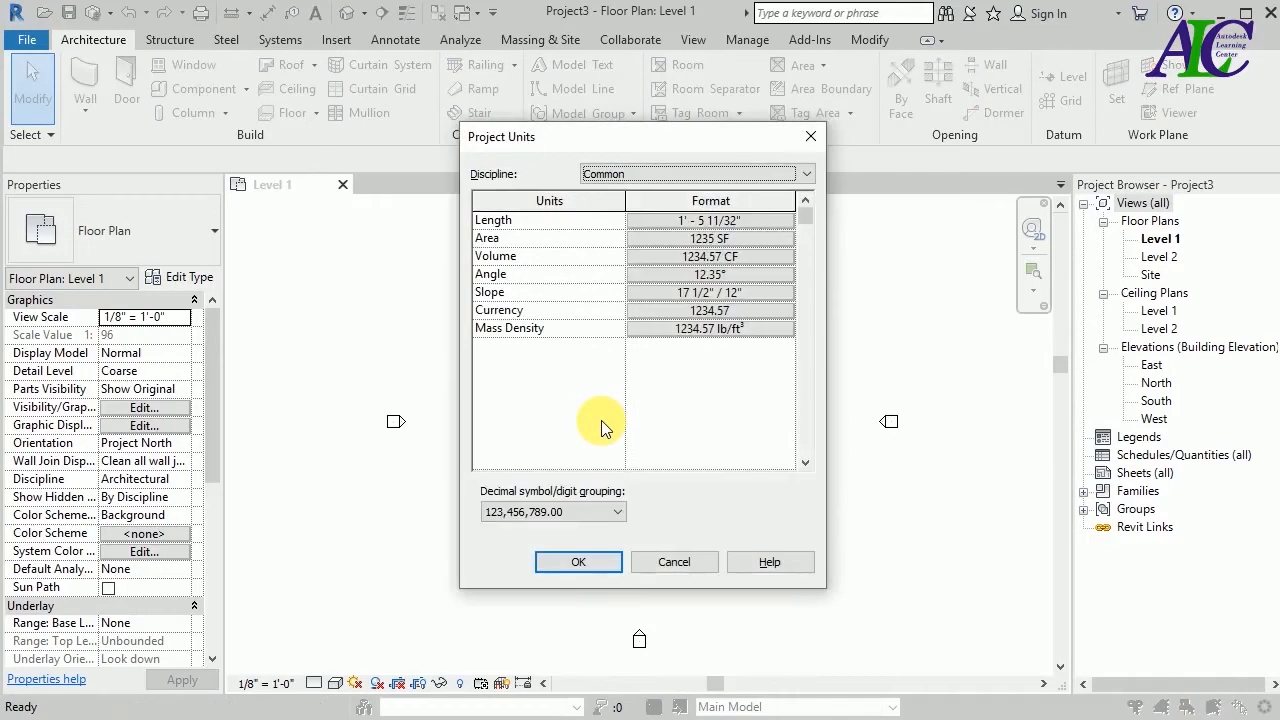
Set the project's length units to meters.
{"action": "left_click", "coordinate": [759, 221]}
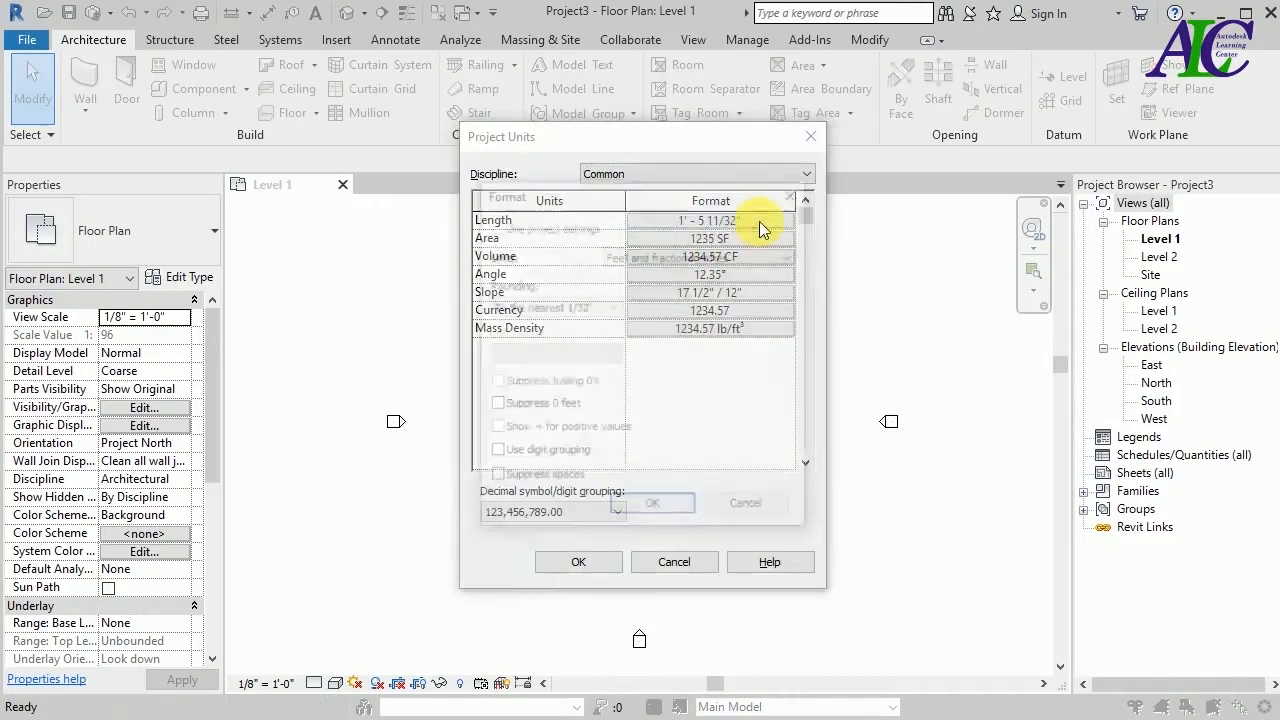
{"action": "left_click", "coordinate": [788, 258]}
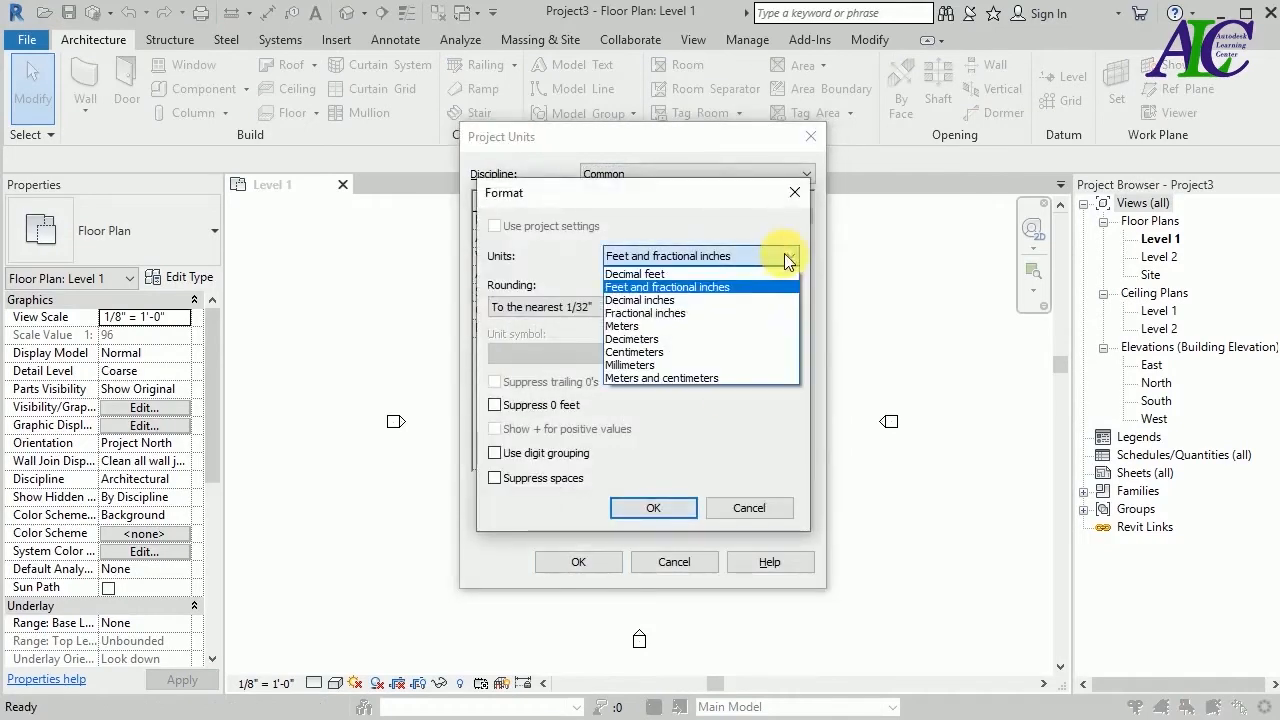
{"action": "left_click", "coordinate": [726, 323]}
{"action": "left_click", "coordinate": [656, 507]}
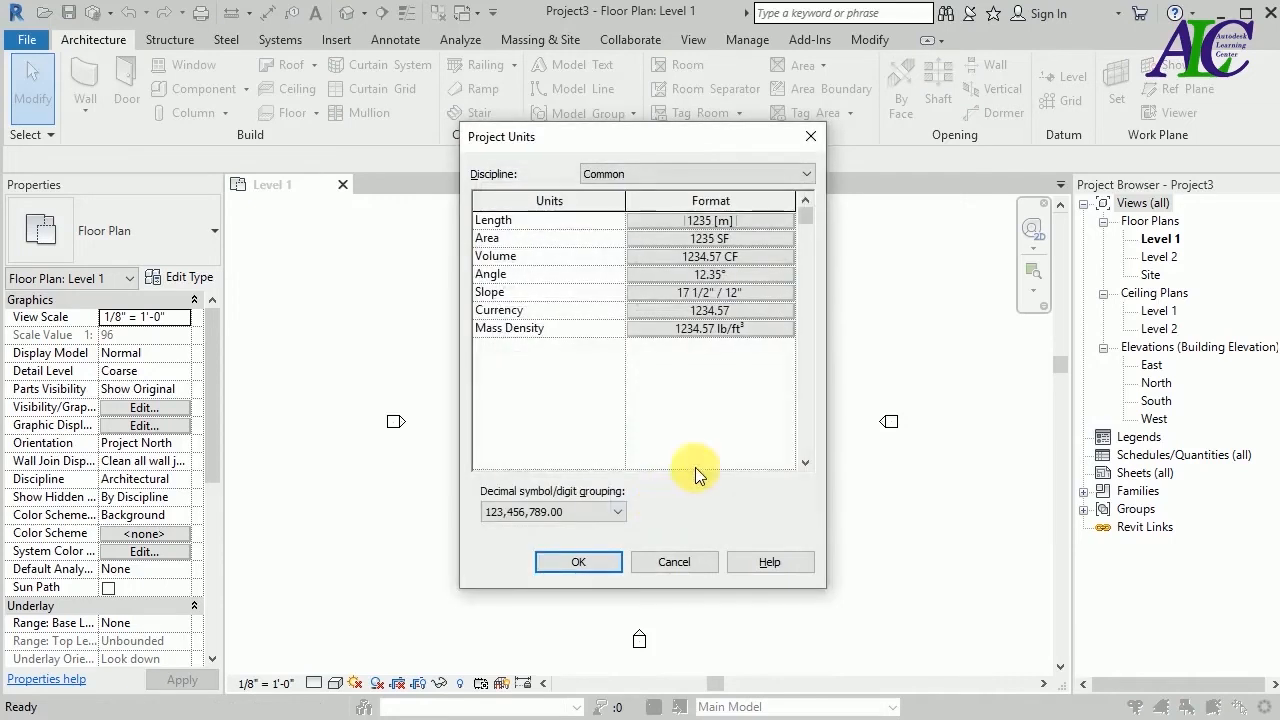
{"action": "left_click", "coordinate": [578, 563]}
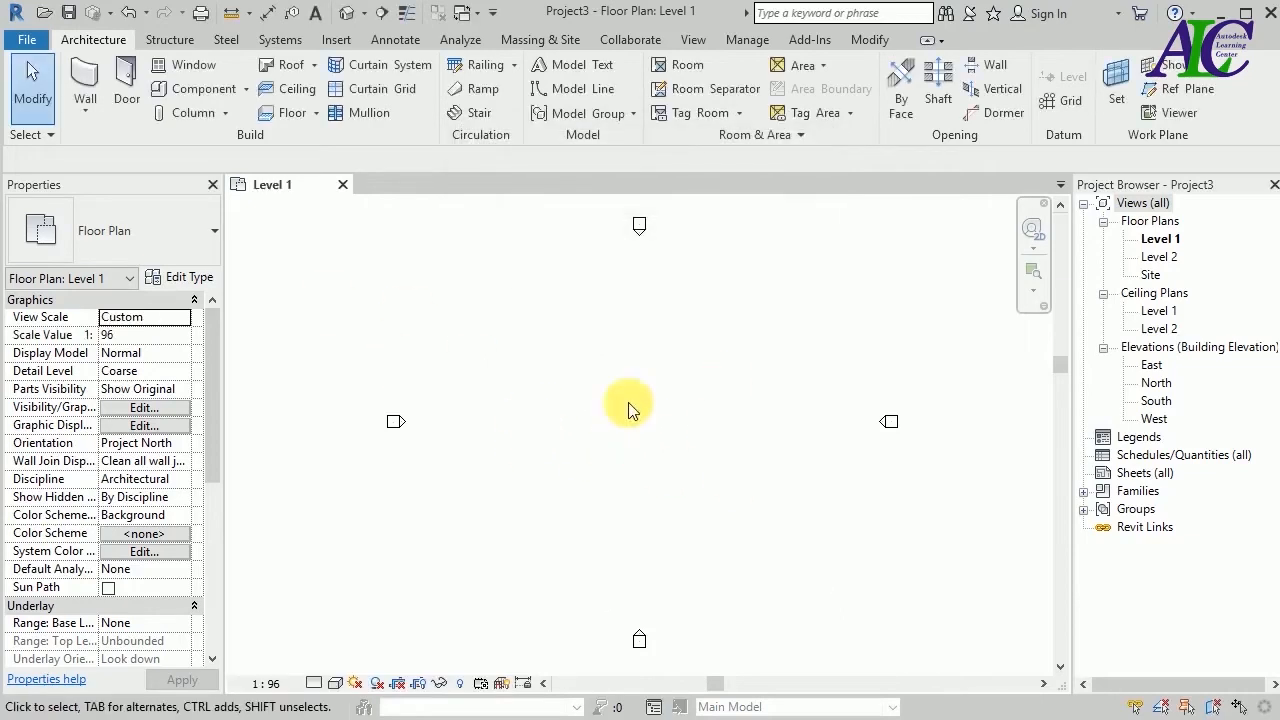
Draw a horizontal architectural wall of type Generic - 8", 20 m long, between the elevation markers on Level 1.
{"action": "left_click", "coordinate": [85, 114]}
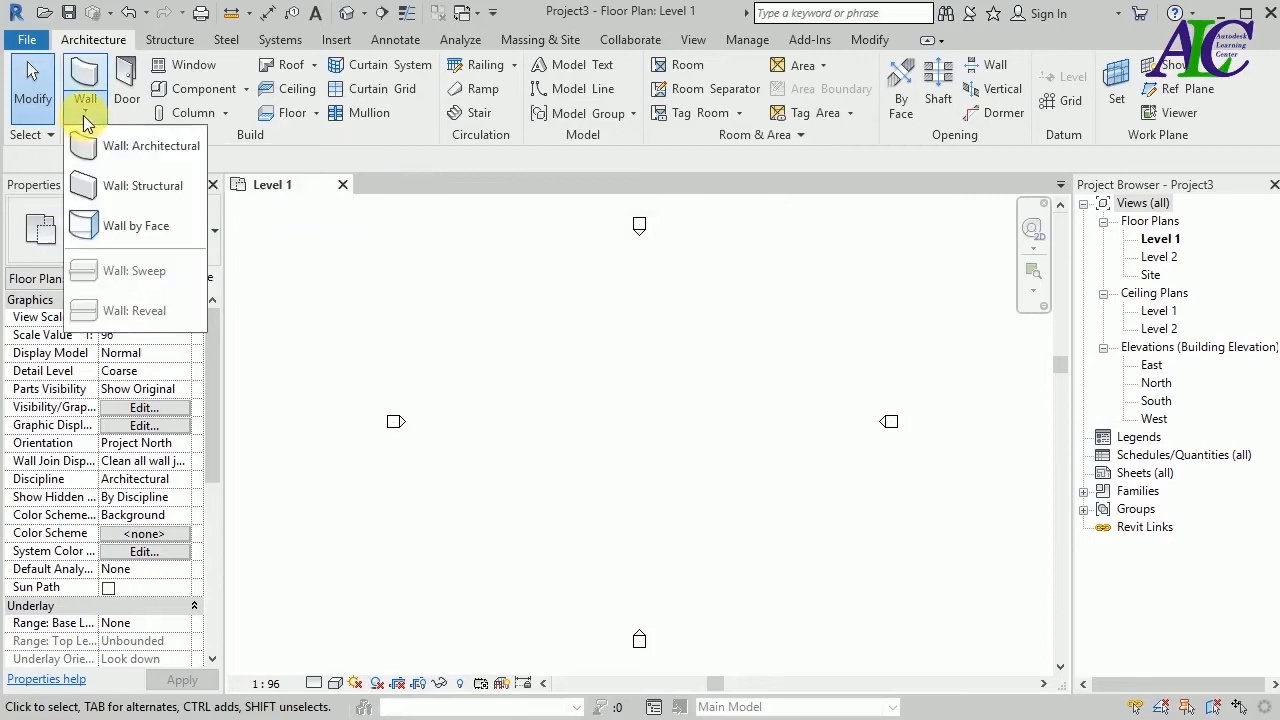
{"action": "left_click", "coordinate": [133, 147]}
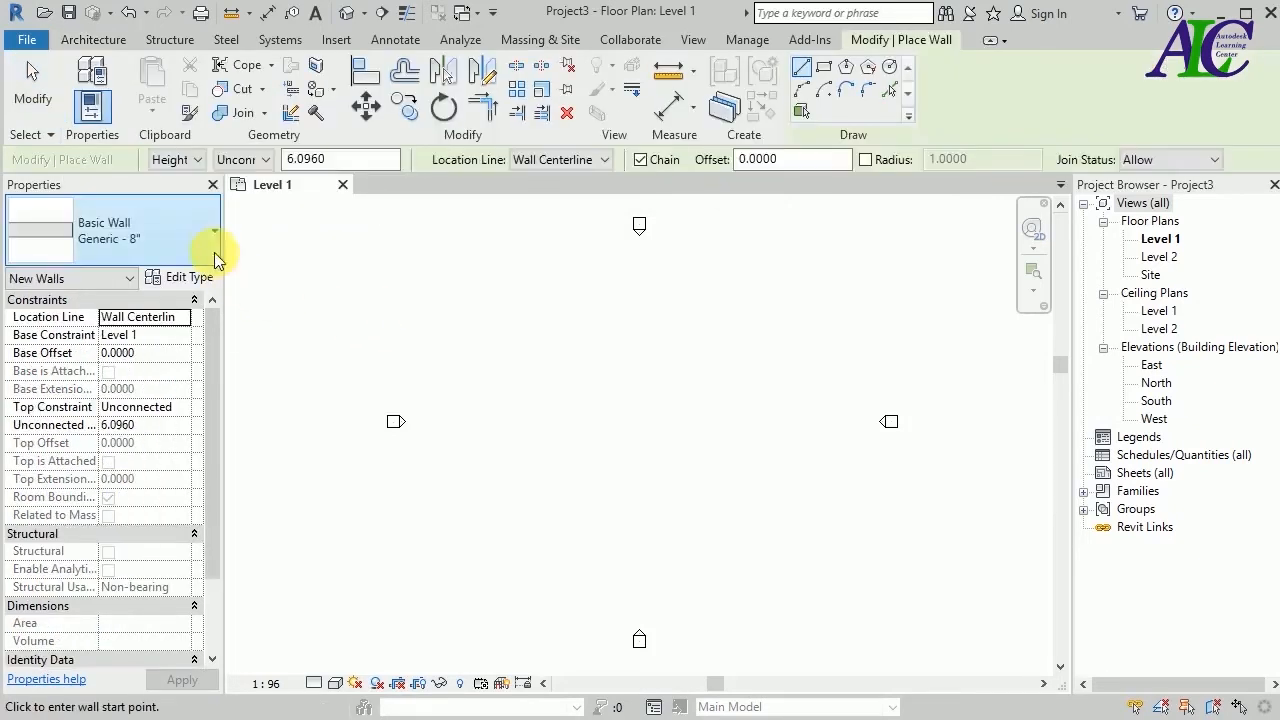
{"action": "left_click", "coordinate": [562, 410]}
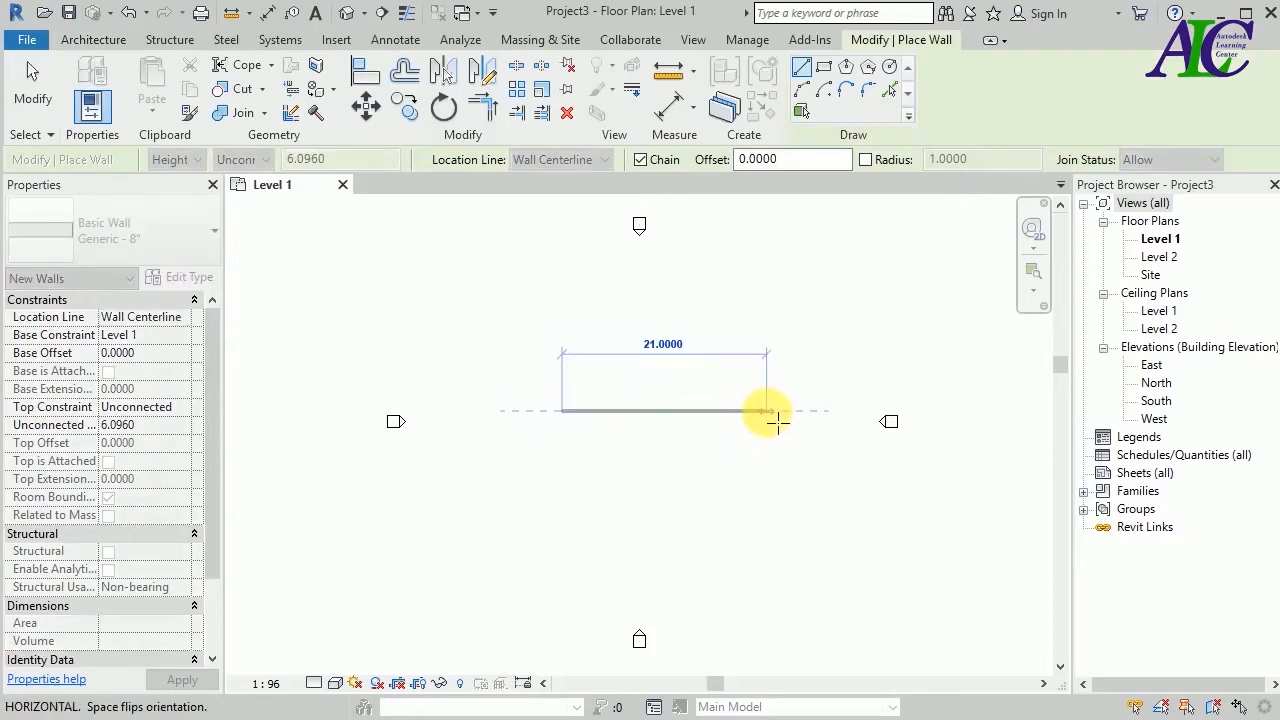
{"action": "type", "text": "20"}
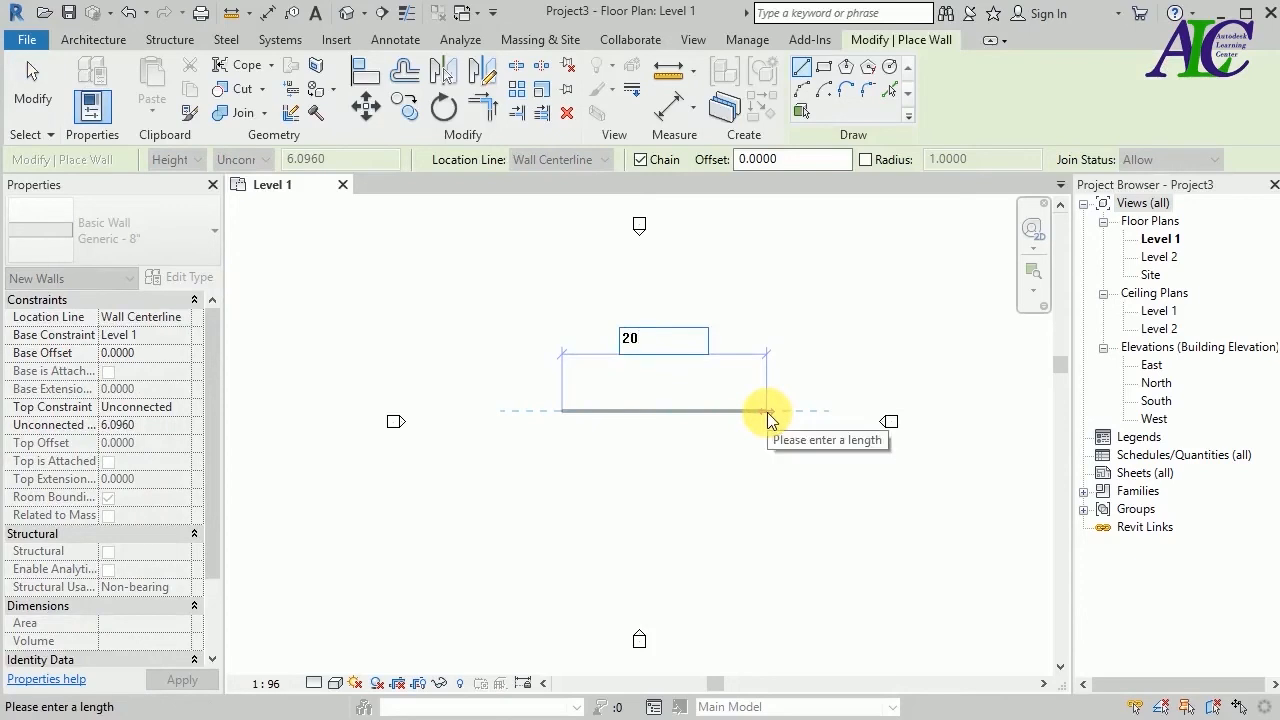
{"action": "key", "text": "Return"}
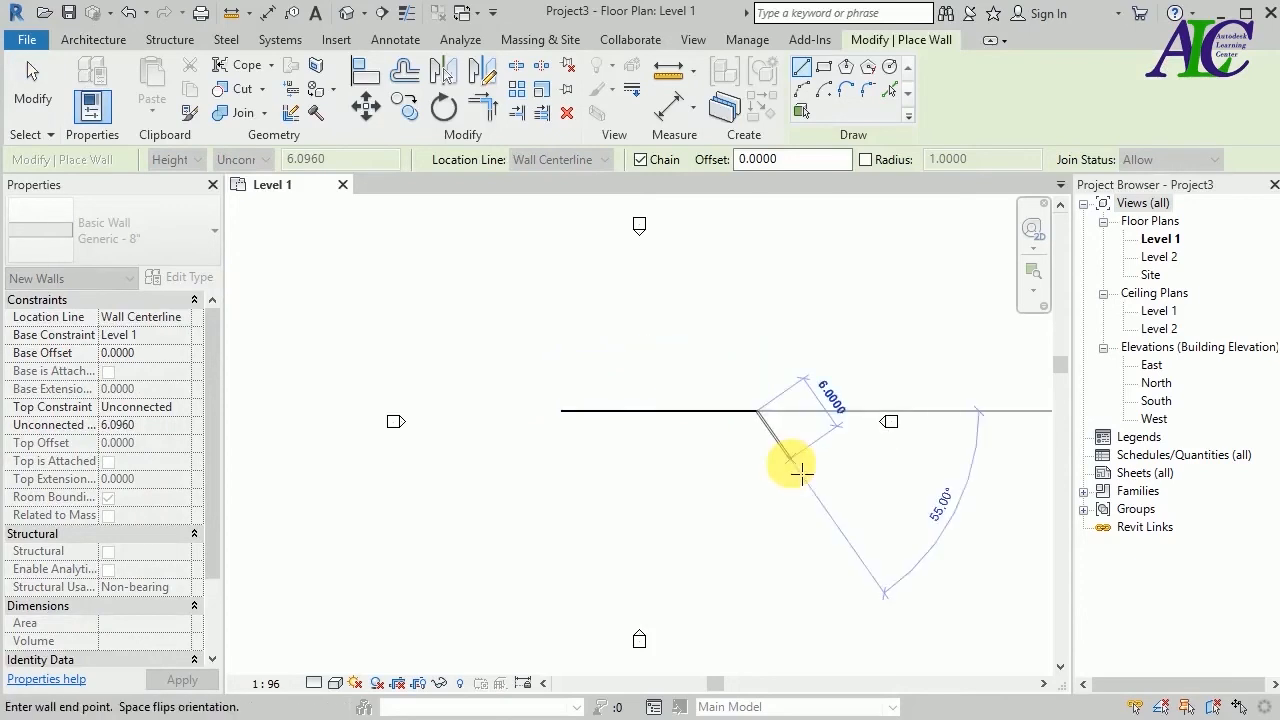
{"action": "key", "text": "Escape"}
{"action": "key", "text": "Escape"}
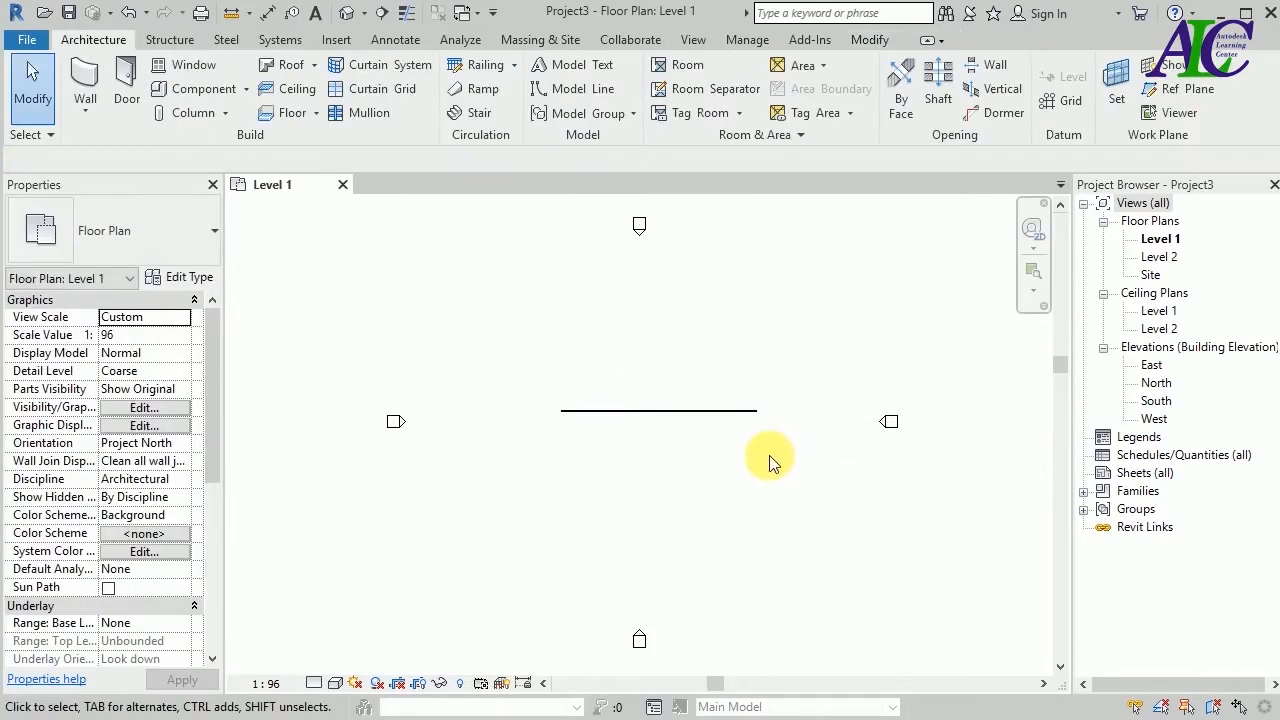
Open the default 3D view and turn it toward the wall's front face.
{"action": "left_click", "coordinate": [687, 43]}
{"action": "left_click", "coordinate": [568, 100]}
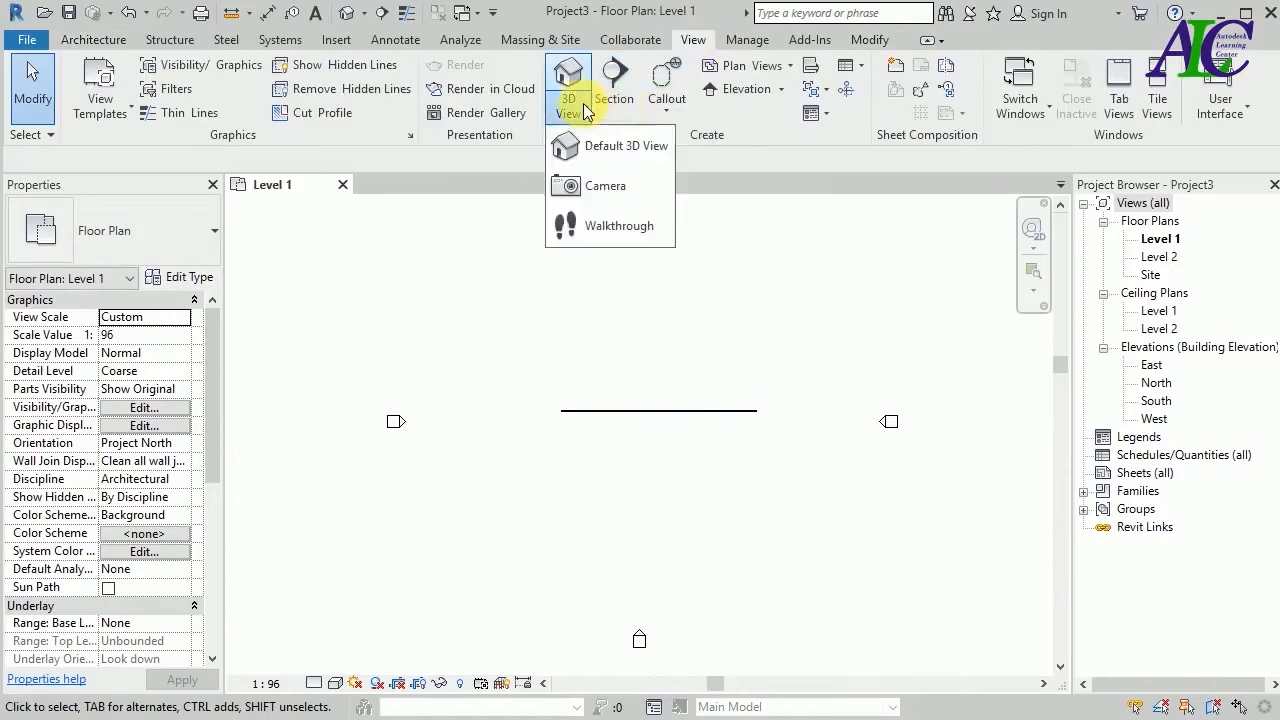
{"action": "left_click", "coordinate": [605, 147]}
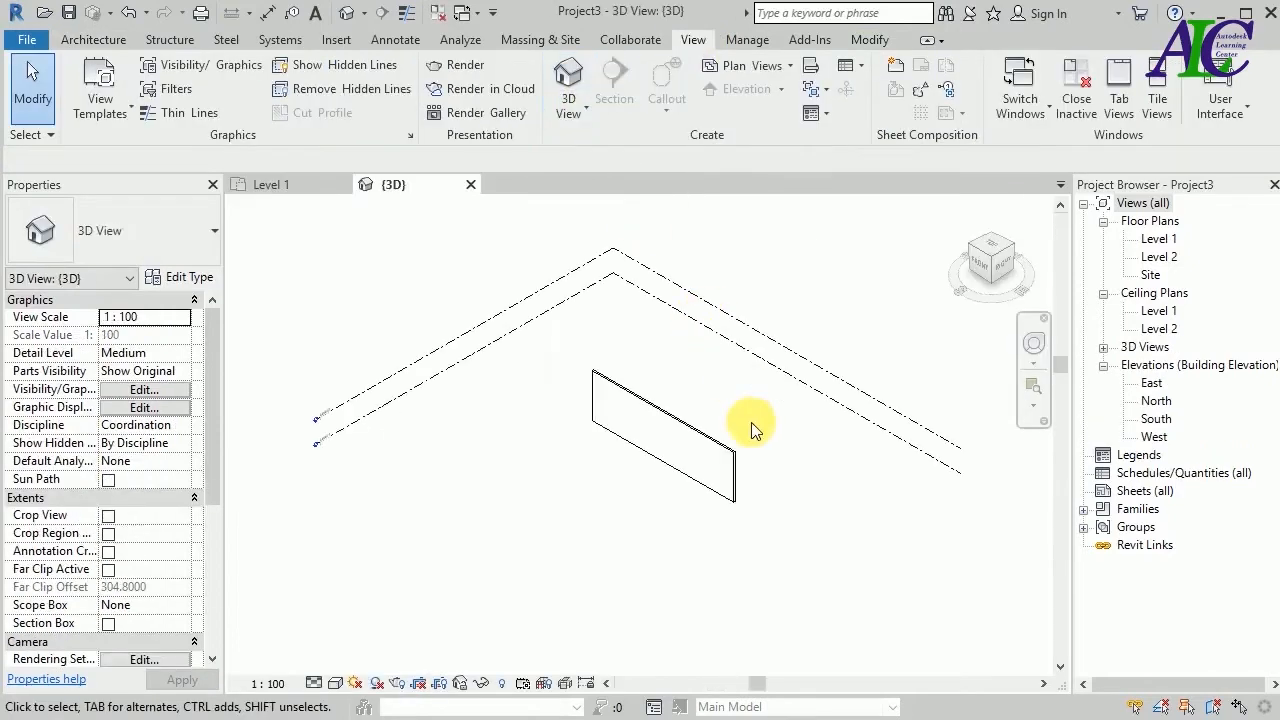
{"action": "middle_click_drag", "start_coordinate": [761, 539], "coordinate": [866, 449], "text": "shift"}
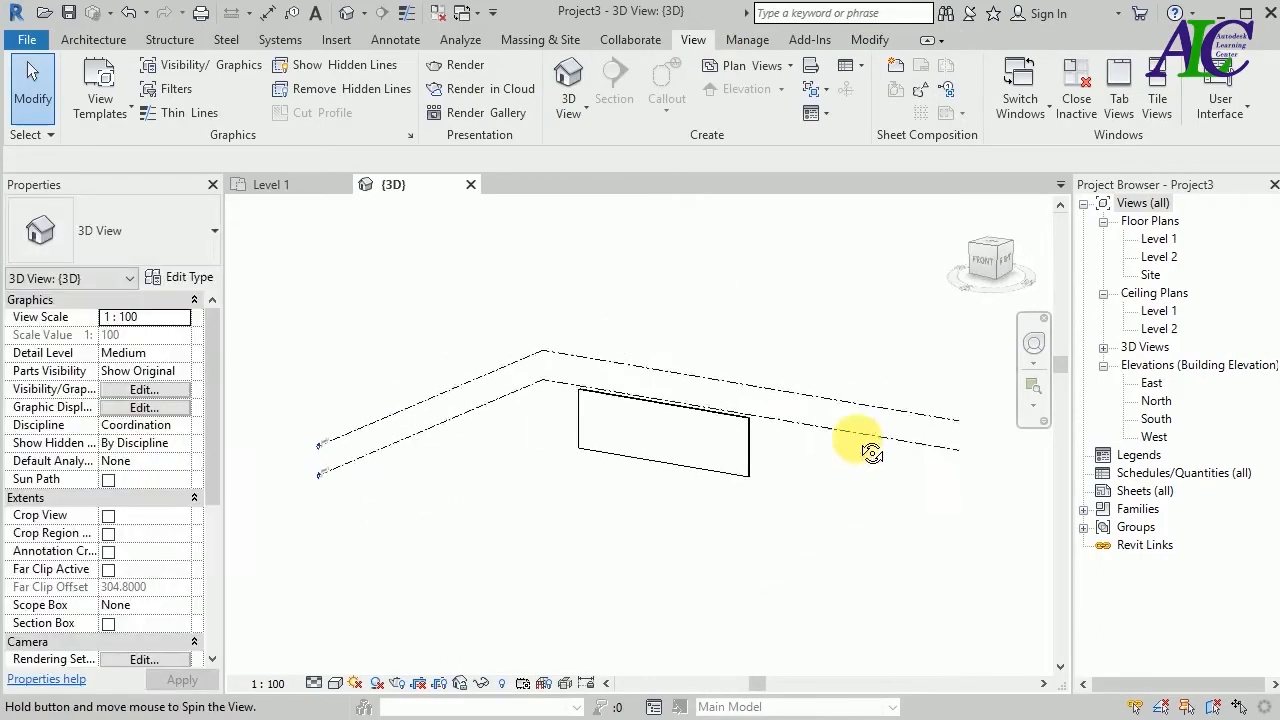
{"action": "scroll", "coordinate": [645, 432], "scroll_direction": "up", "scroll_amount": 1}
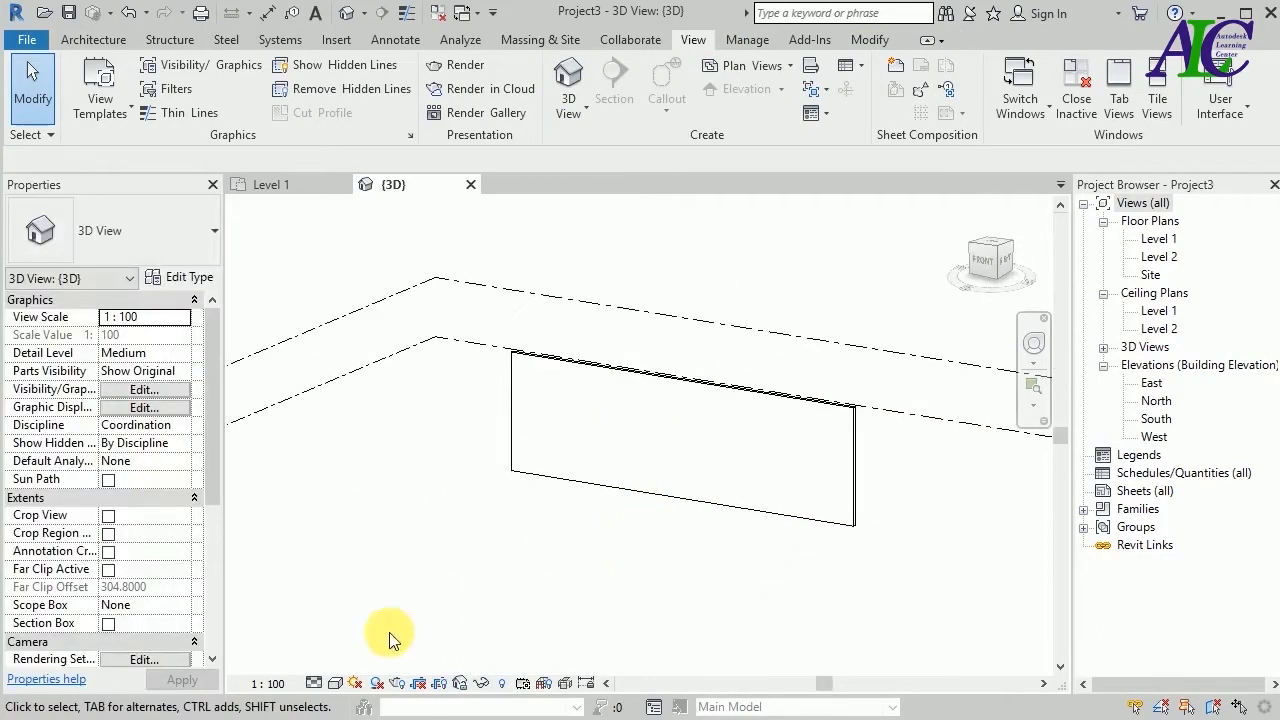
Try the Realistic visual style on the 3D view, and switch it to Consistent Colors.
{"action": "left_click", "coordinate": [336, 683]}
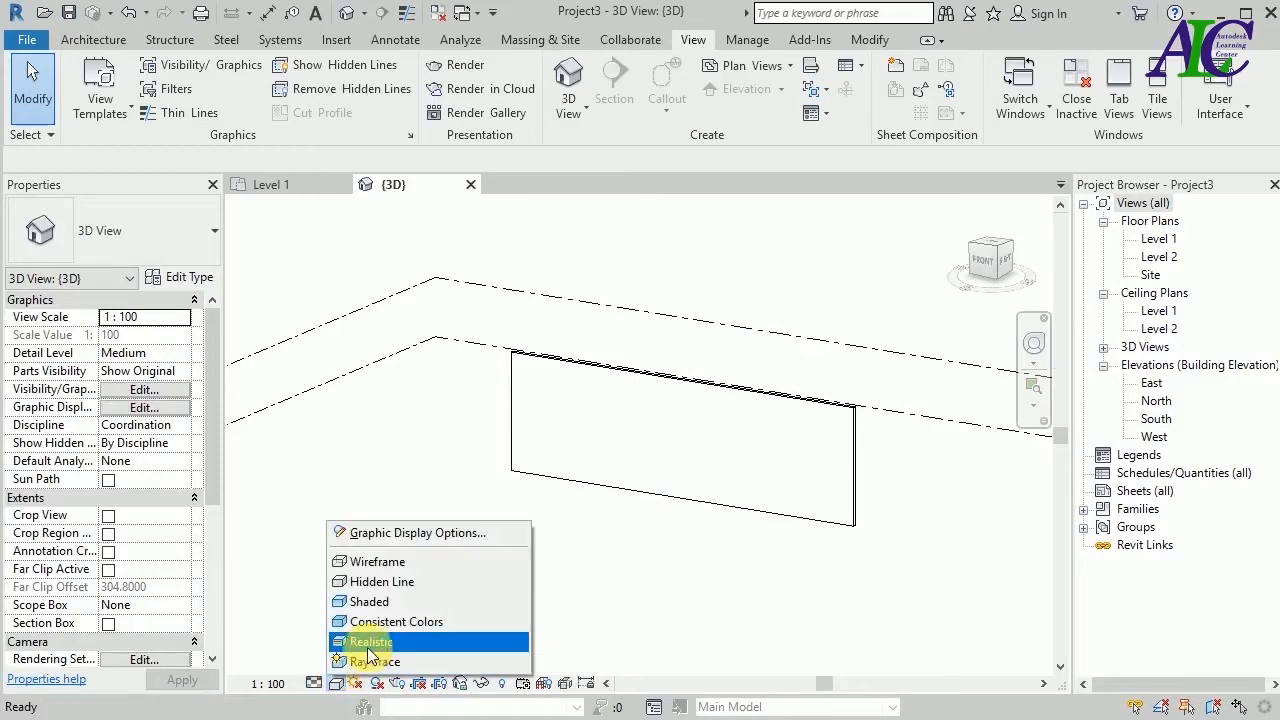
{"action": "left_click", "coordinate": [362, 642]}
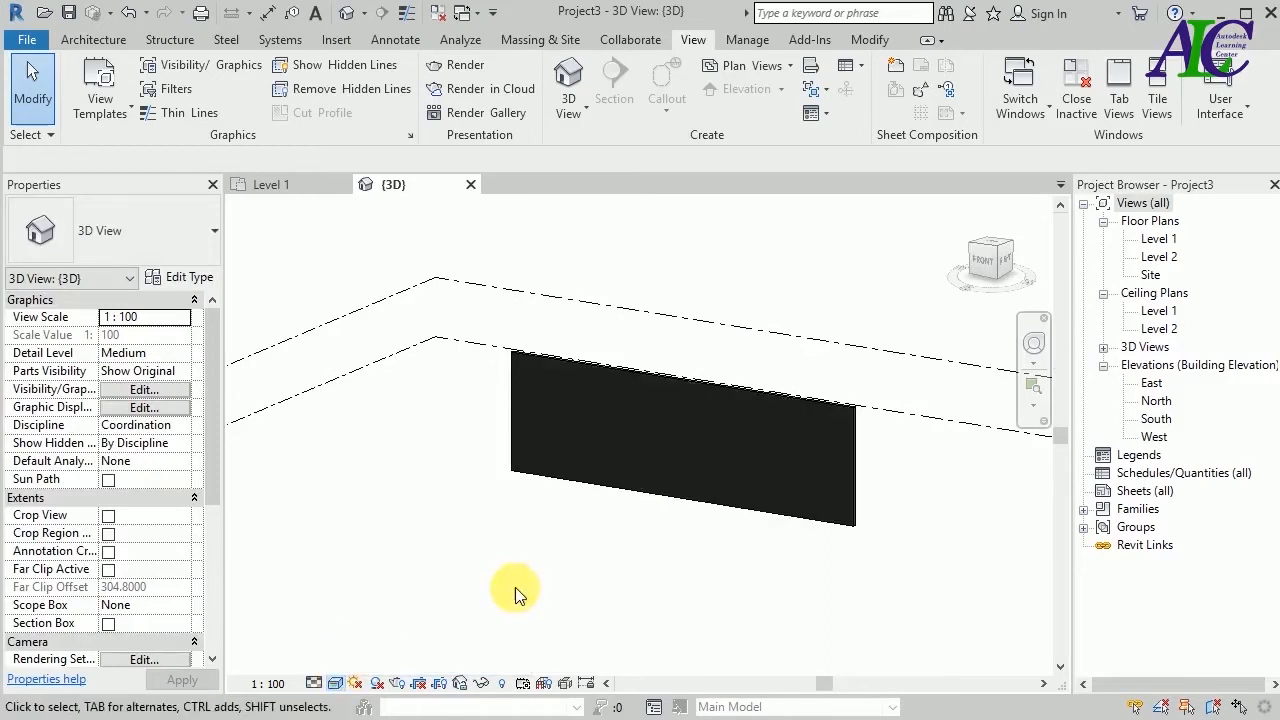
{"action": "left_click", "coordinate": [336, 683]}
{"action": "left_click", "coordinate": [365, 626]}
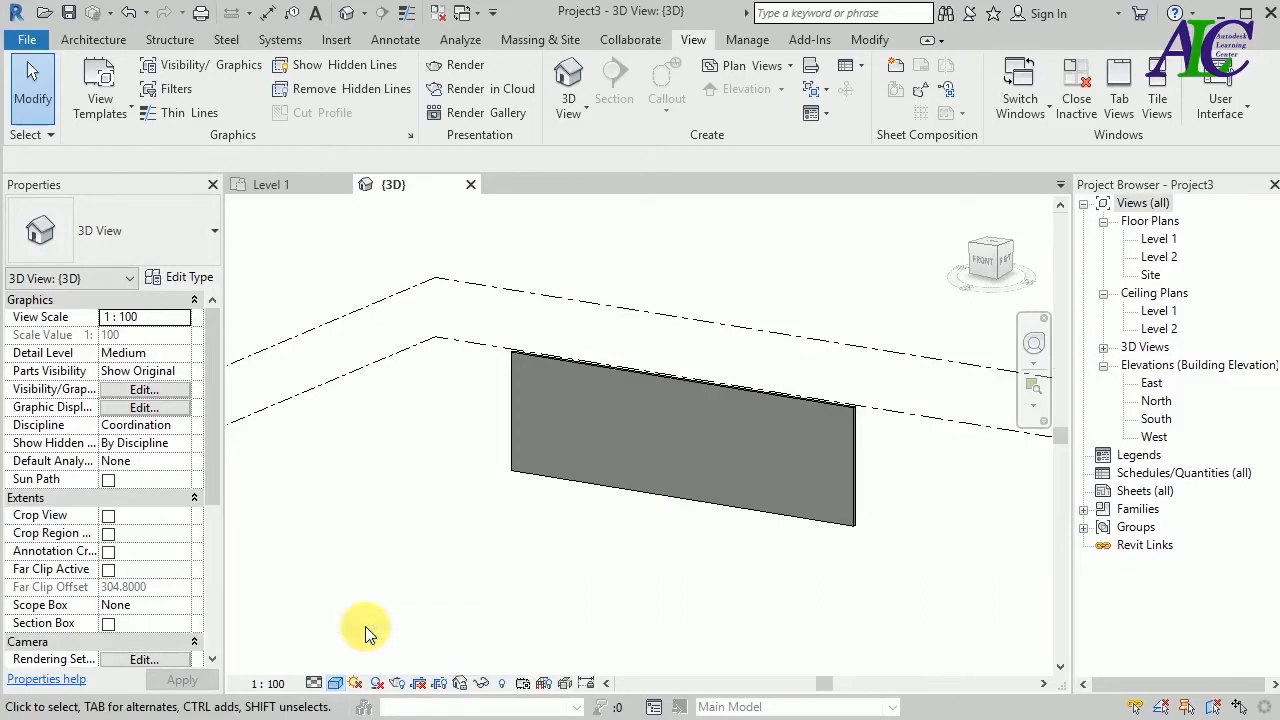
{"action": "scroll", "coordinate": [691, 495], "scroll_direction": "up", "scroll_amount": 3}
{"action": "scroll", "coordinate": [640, 535], "scroll_direction": "up", "scroll_amount": 2}
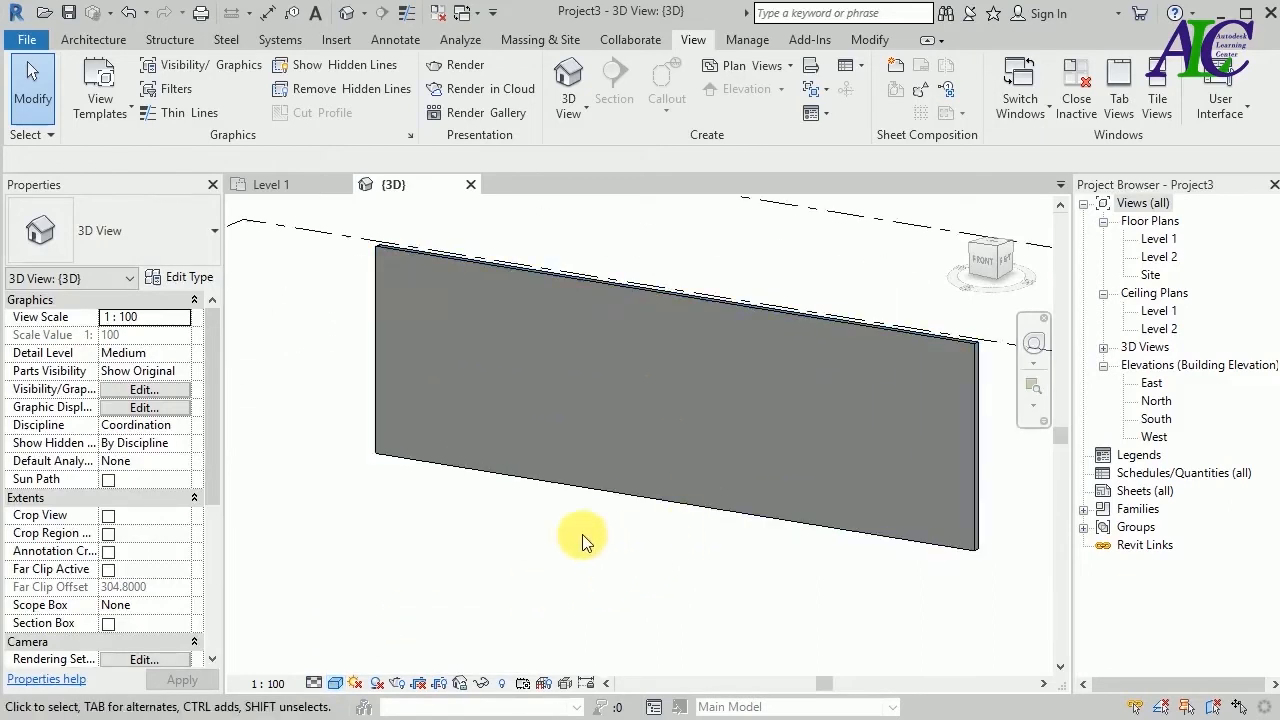
{"action": "scroll", "coordinate": [700, 500], "scroll_direction": "down", "scroll_amount": 2}
{"action": "scroll", "coordinate": [751, 449], "scroll_direction": "up", "scroll_amount": 2}
{"action": "scroll", "coordinate": [727, 553], "scroll_direction": "down", "scroll_amount": 2}
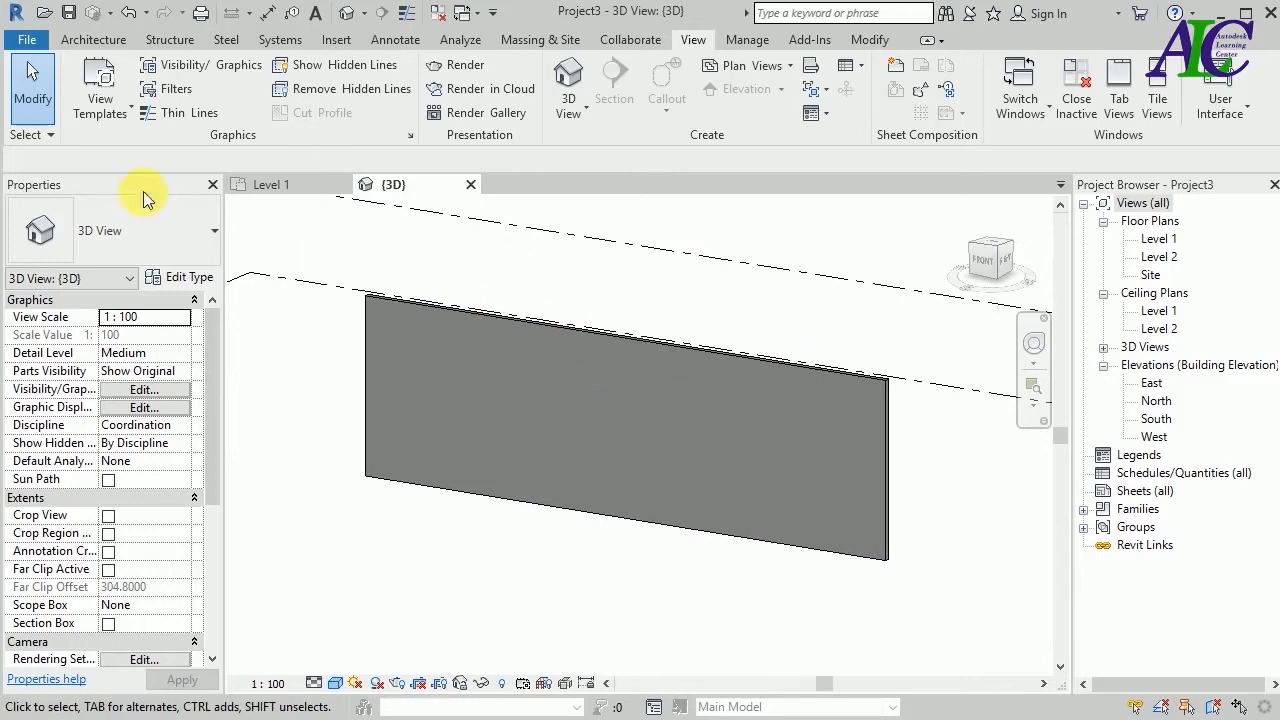
Set the work plane to the wall's front face with Pick a plane, and briefly show it to check.
{"action": "left_click", "coordinate": [95, 40]}
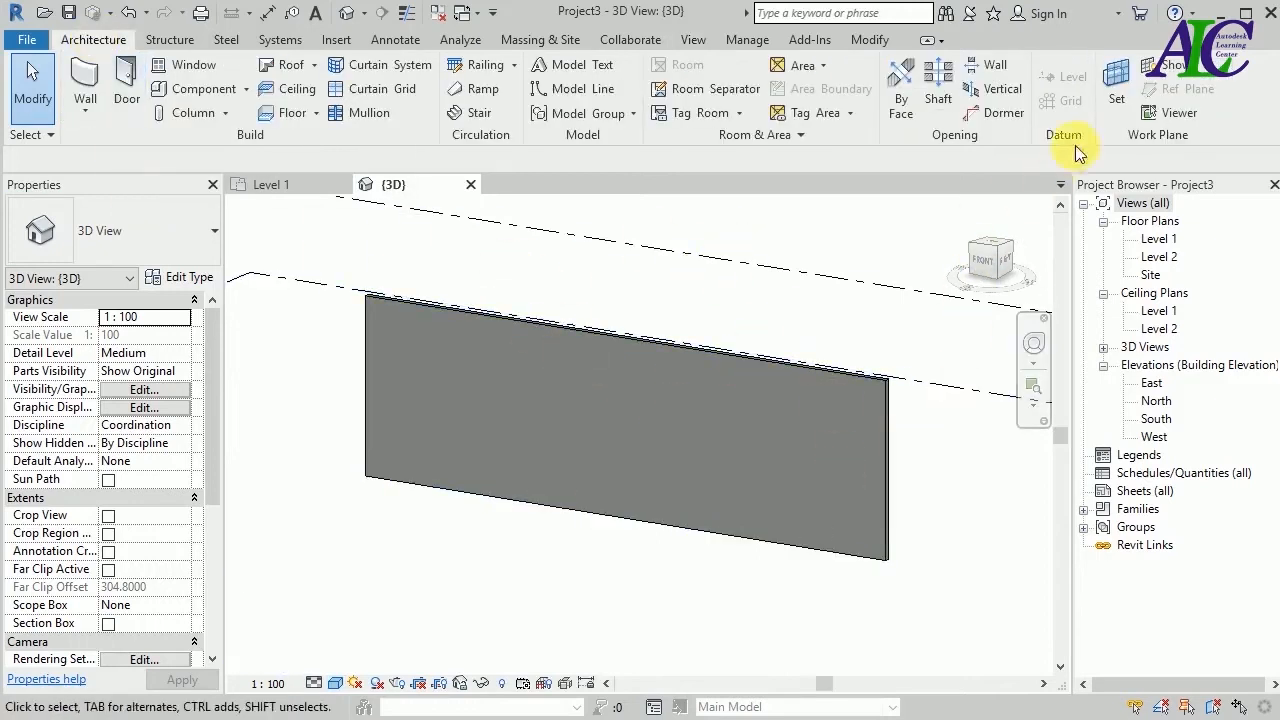
{"action": "left_click", "coordinate": [1114, 100]}
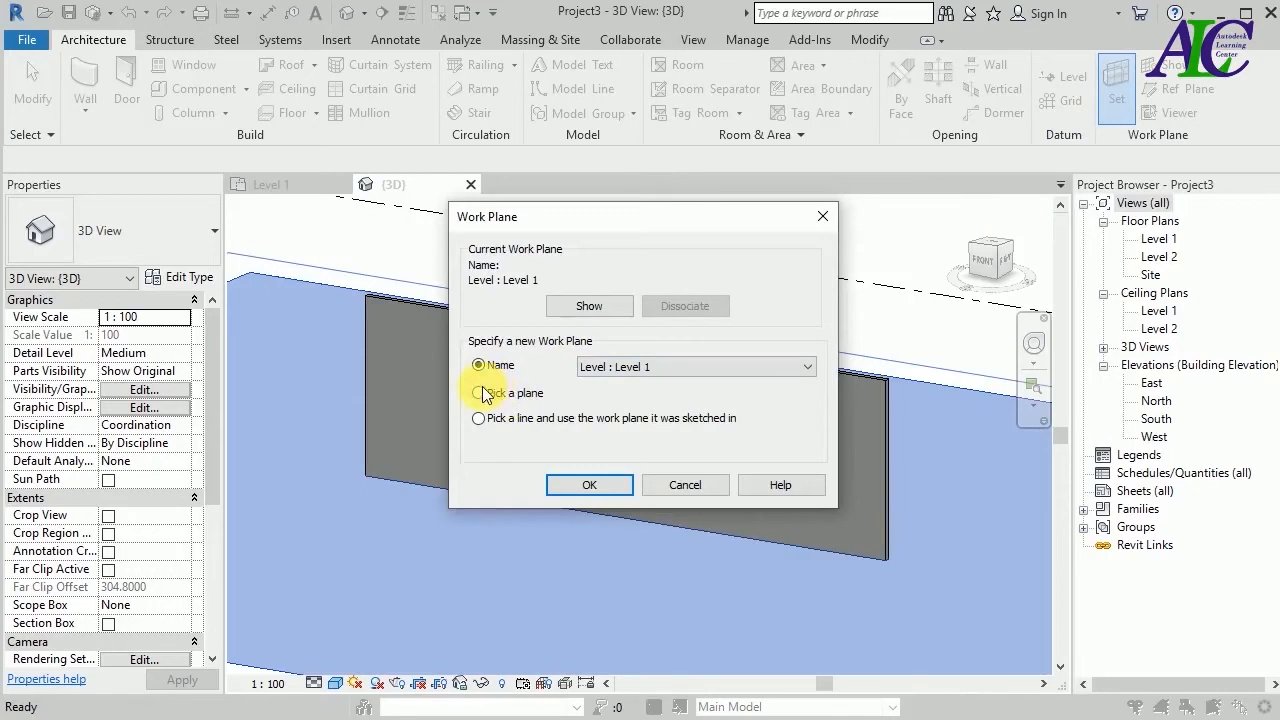
{"action": "left_click", "coordinate": [590, 485]}
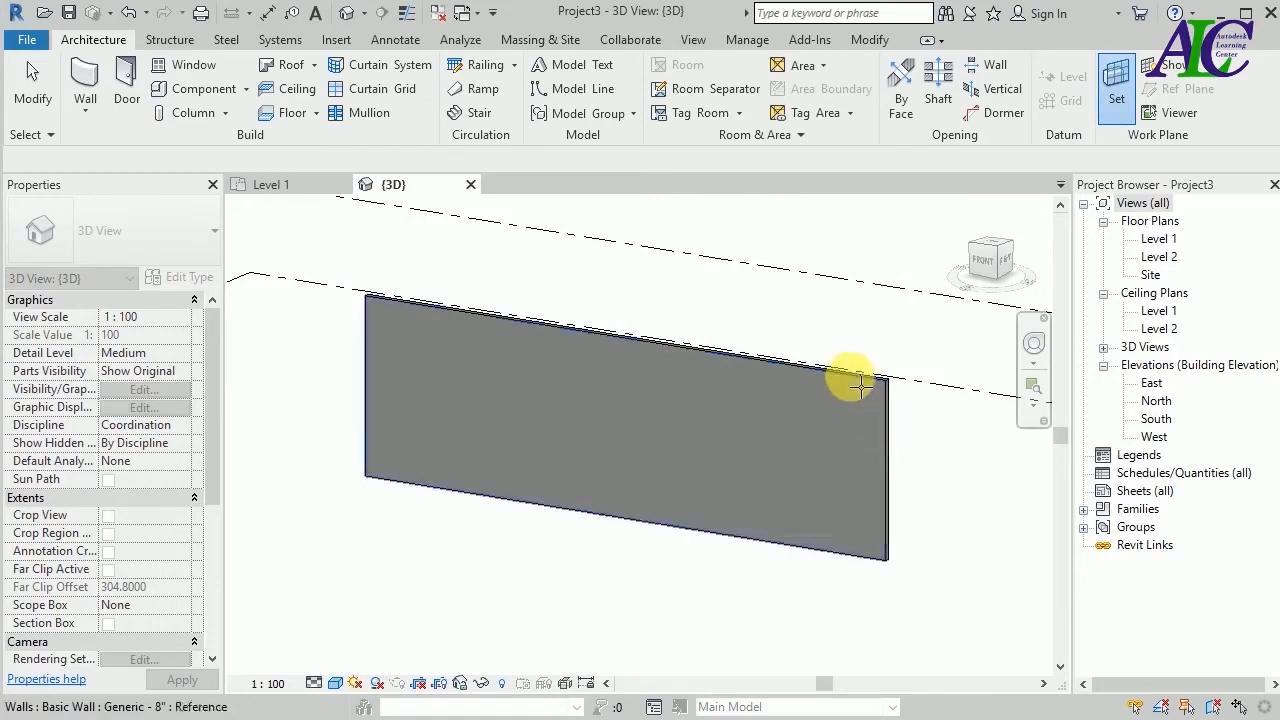
{"action": "left_click", "coordinate": [790, 550]}
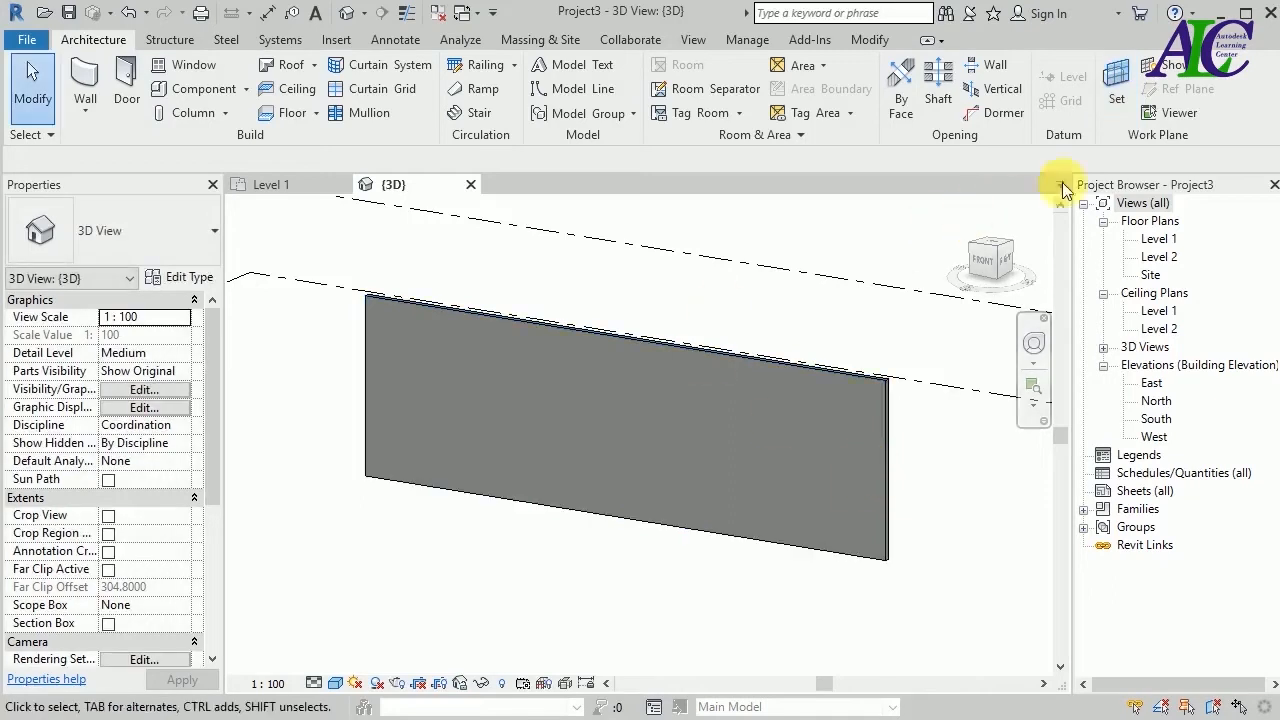
{"action": "left_click", "coordinate": [1172, 70]}
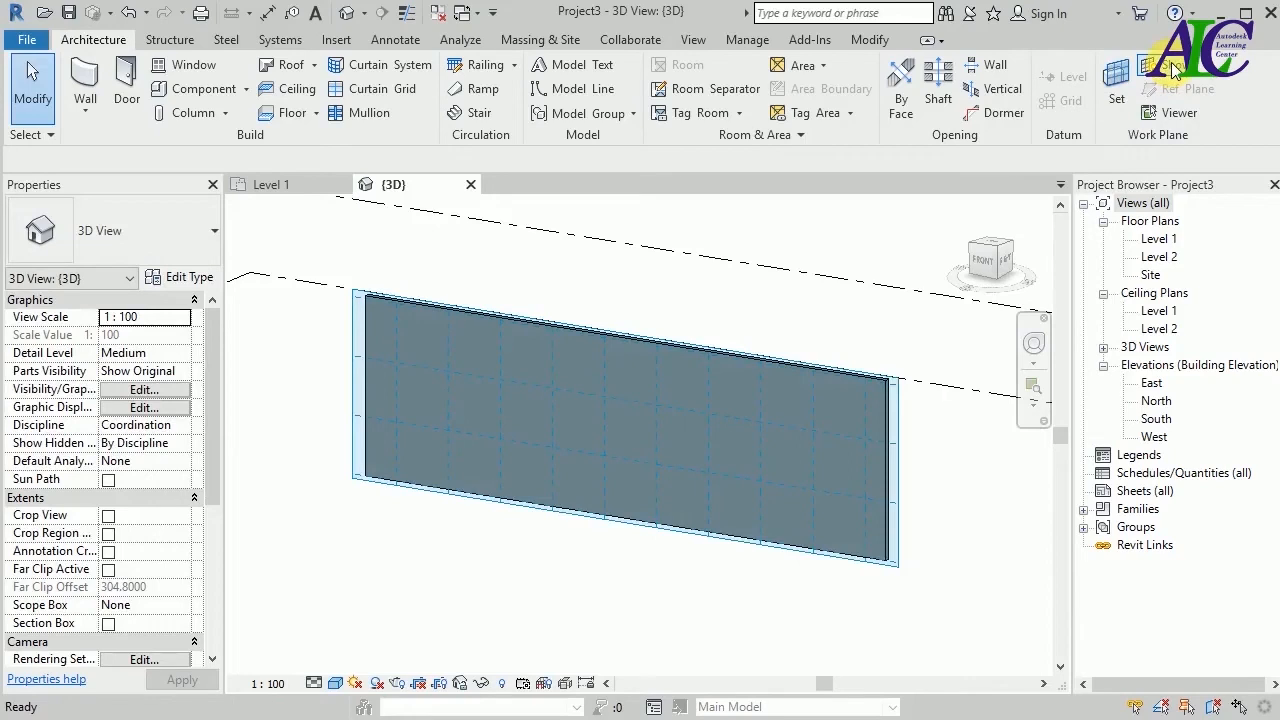
{"action": "left_click", "coordinate": [1172, 70]}
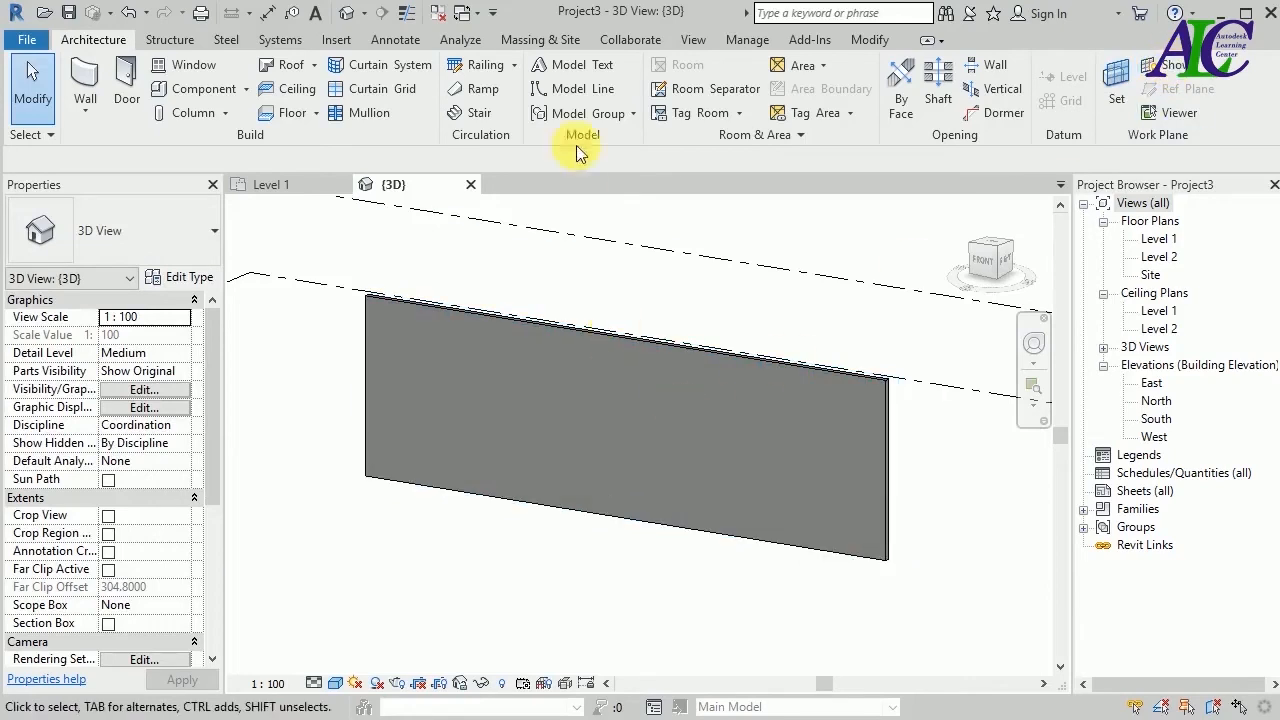
Place the model text "I Love Indonesia" on the upper part of the wall's front face.
{"action": "left_click", "coordinate": [565, 66]}
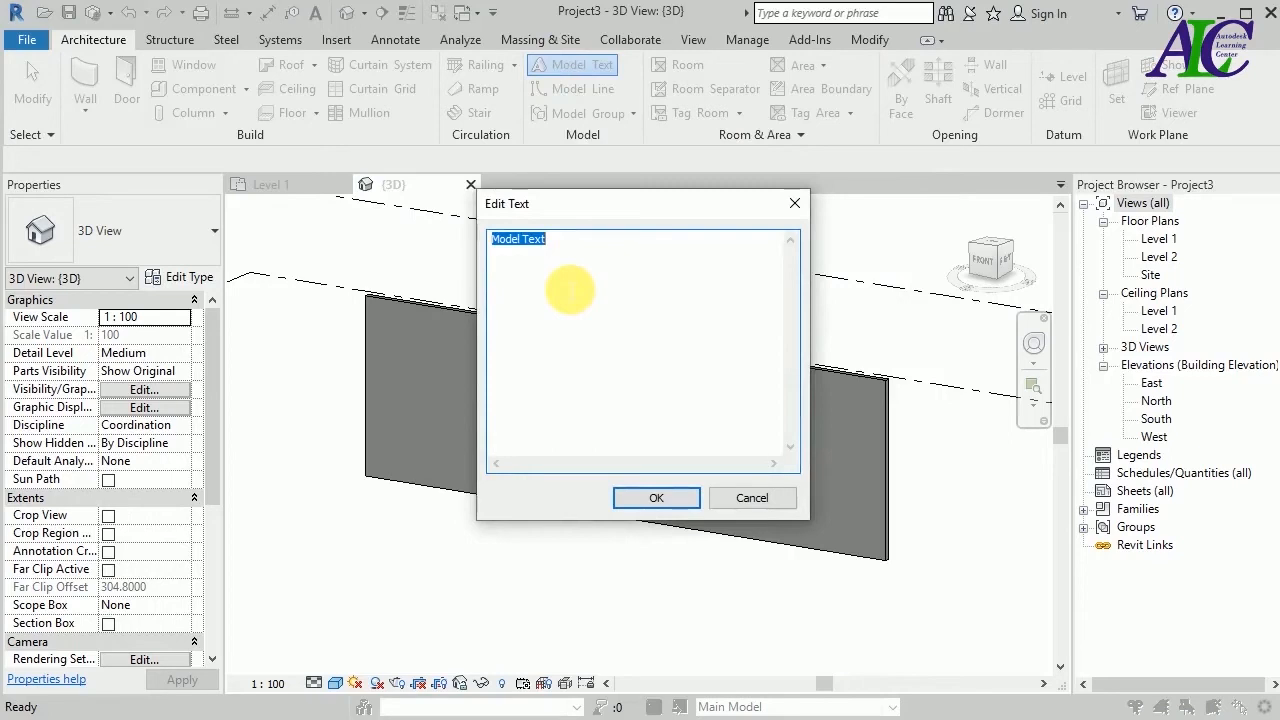
{"action": "type", "text": "I Love Indonesia"}
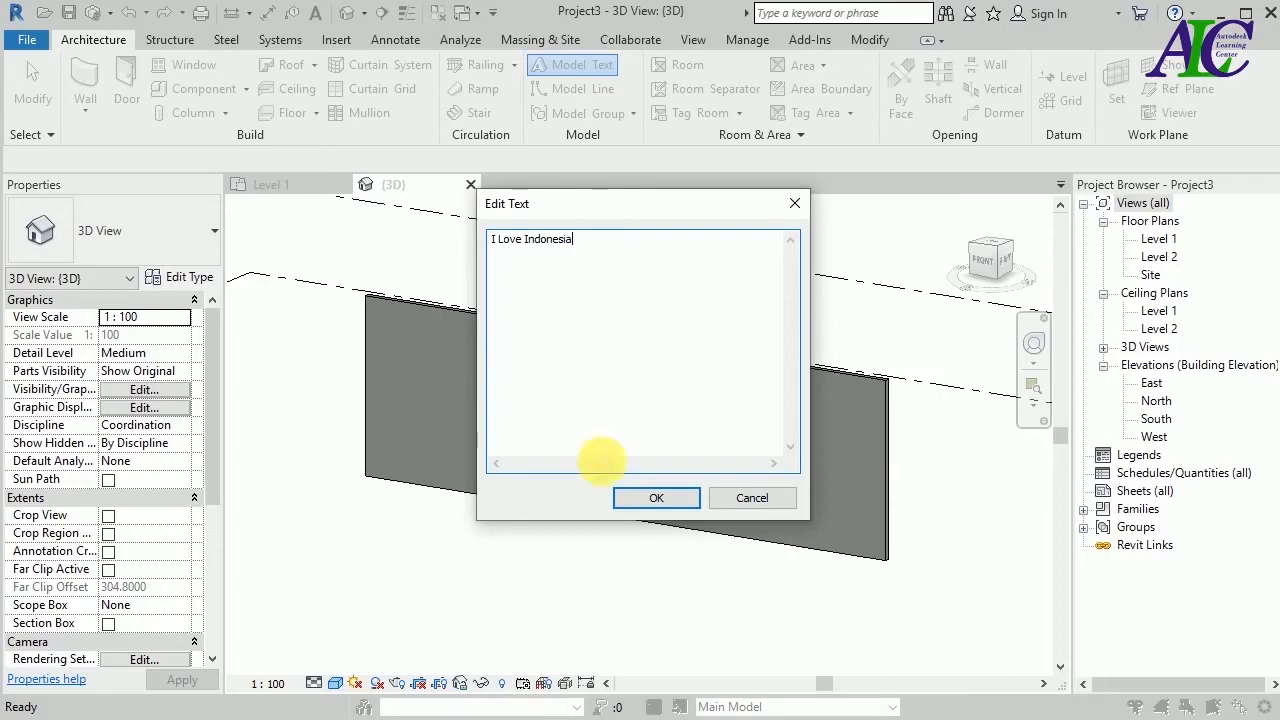
{"action": "left_click", "coordinate": [622, 497]}
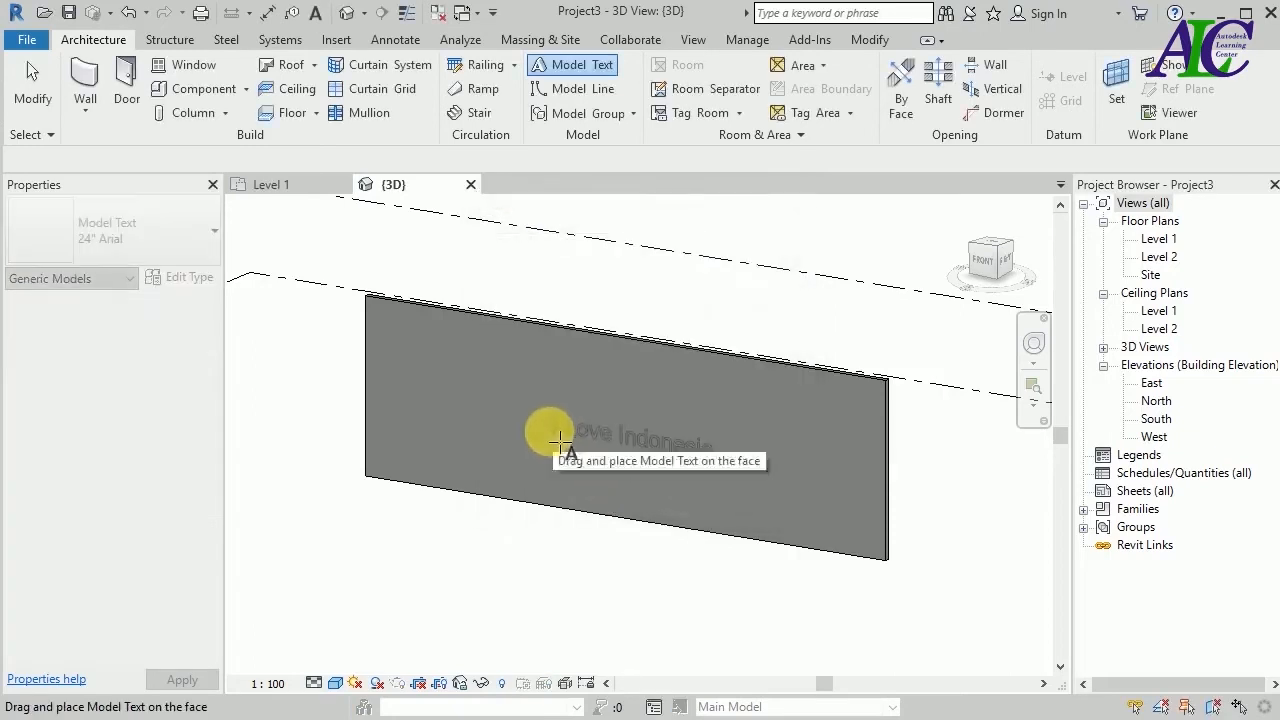
{"action": "left_click", "coordinate": [526, 374]}
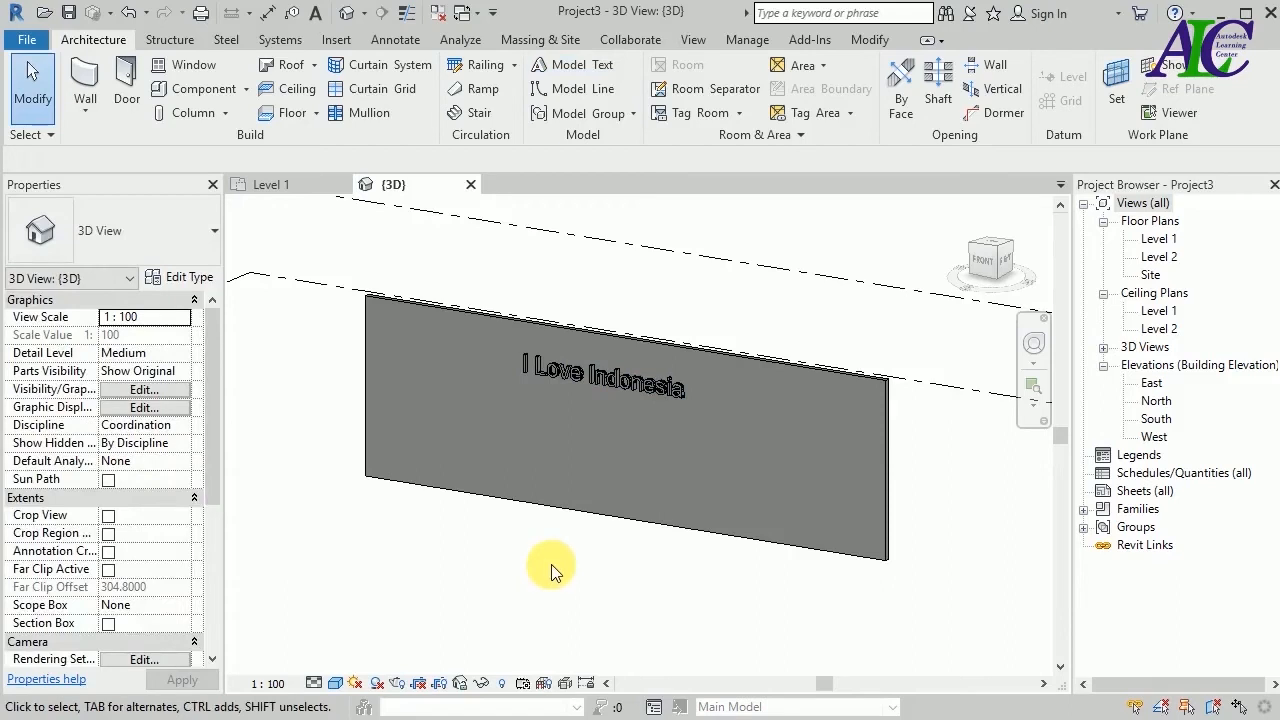
Open the type properties of the "I Love Indonesia" model text, keep Arial as the font and set the text size to 0.8.
{"action": "middle_click_drag", "start_coordinate": [540, 574], "coordinate": [607, 604], "text": "shift"}
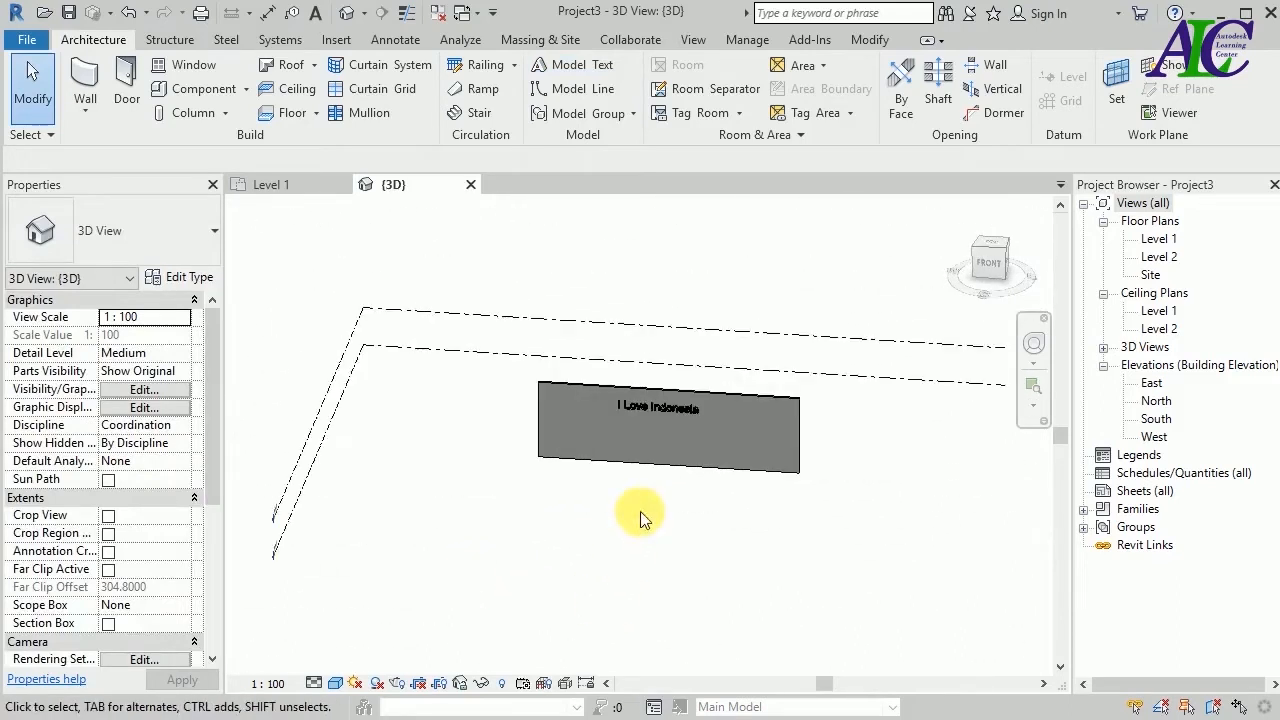
{"action": "scroll", "coordinate": [690, 420], "scroll_direction": "up", "scroll_amount": 5}
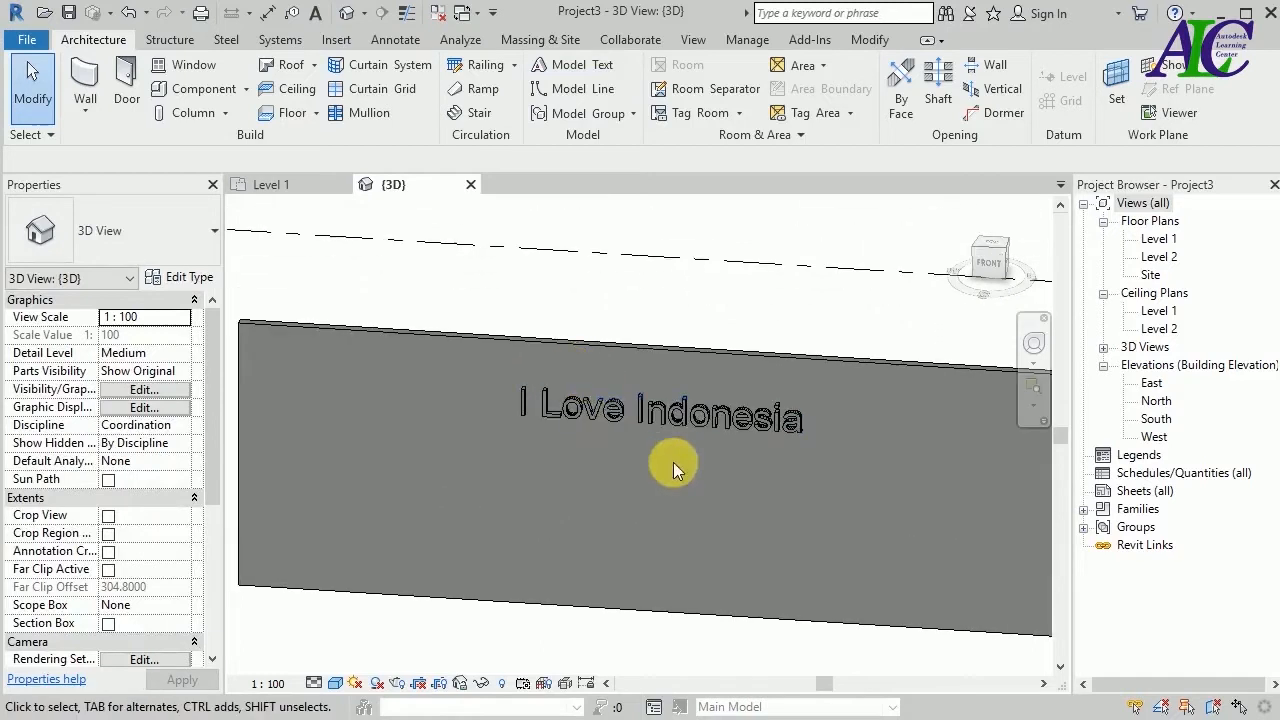
{"action": "left_click", "coordinate": [677, 416]}
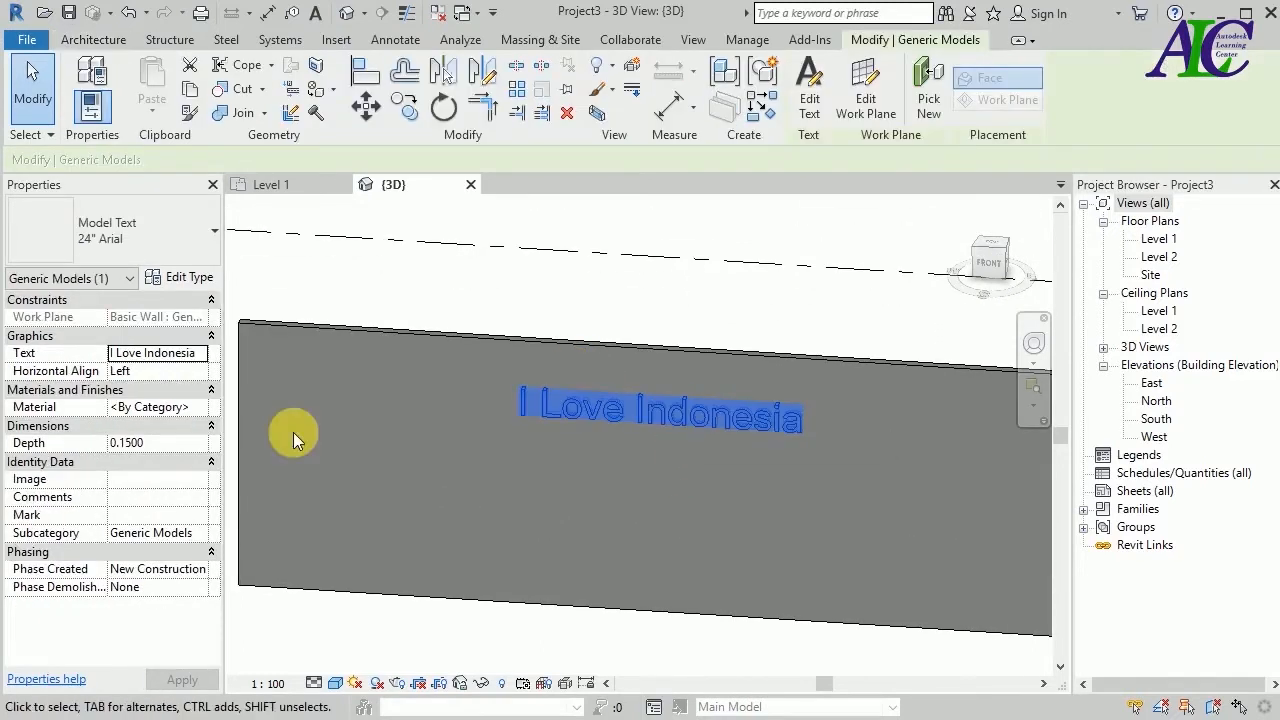
{"action": "left_click", "coordinate": [172, 277]}
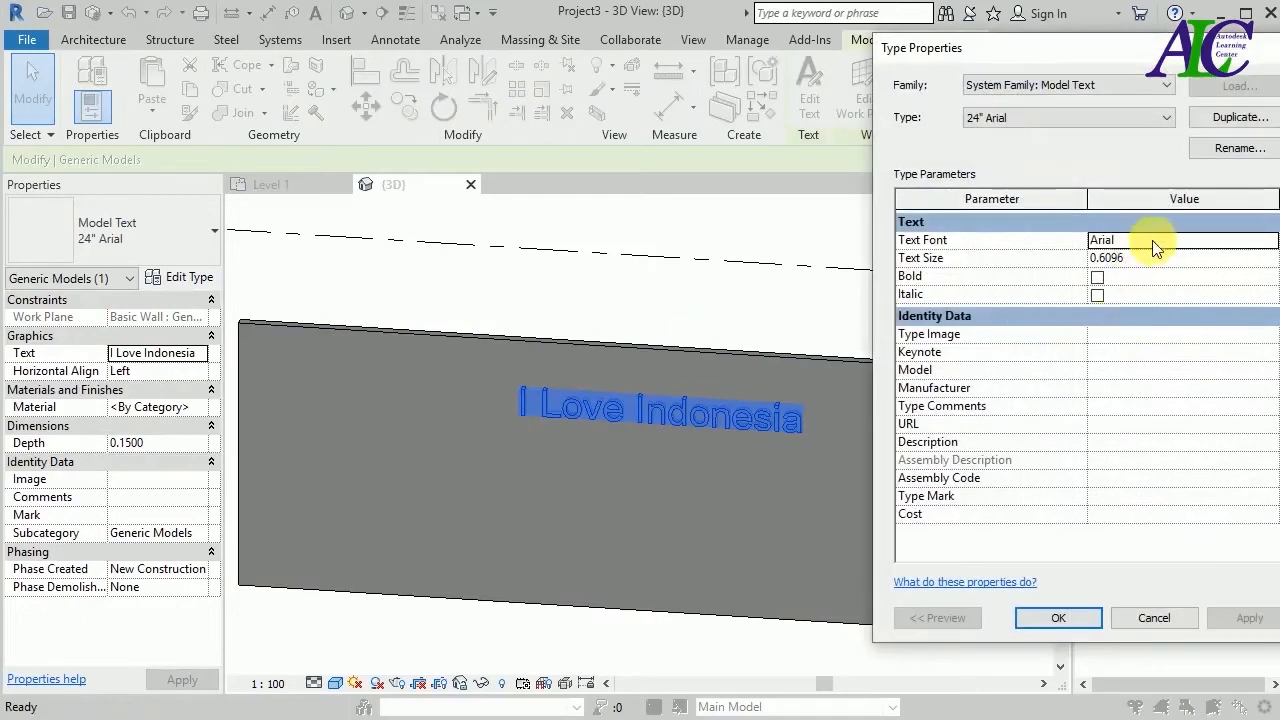
{"action": "left_click", "coordinate": [1156, 246]}
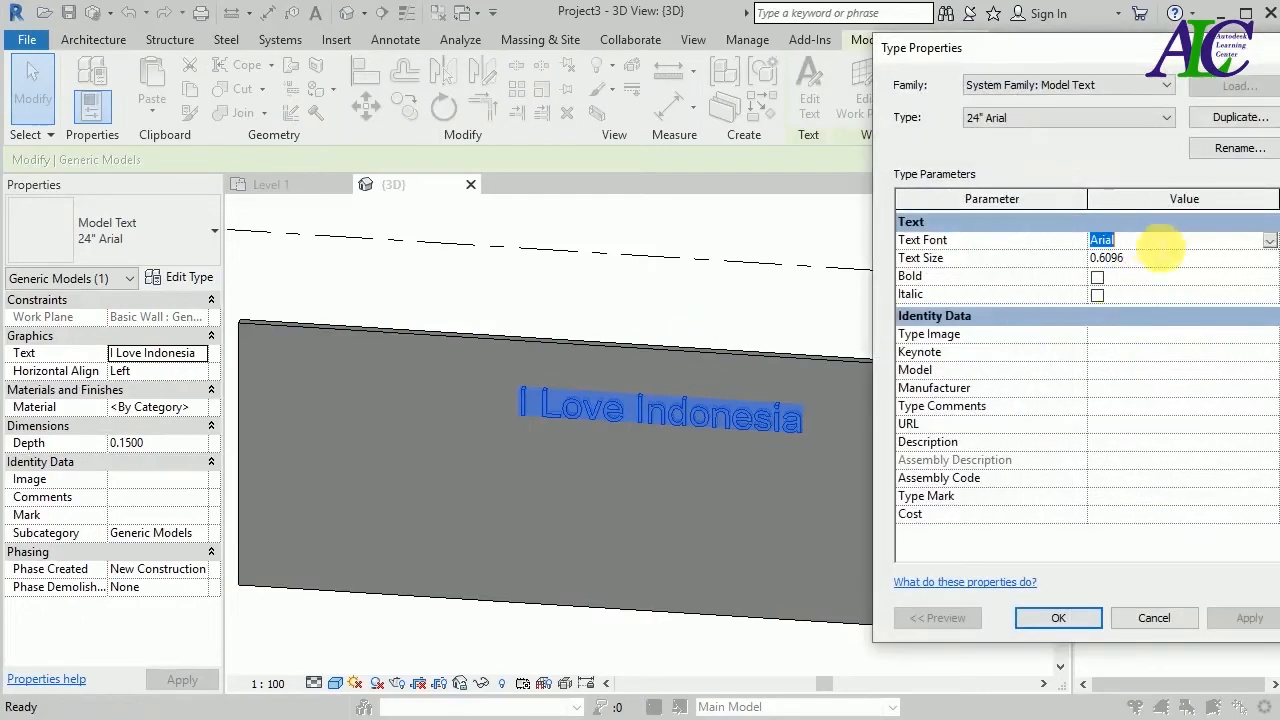
{"action": "left_click", "coordinate": [1270, 242]}
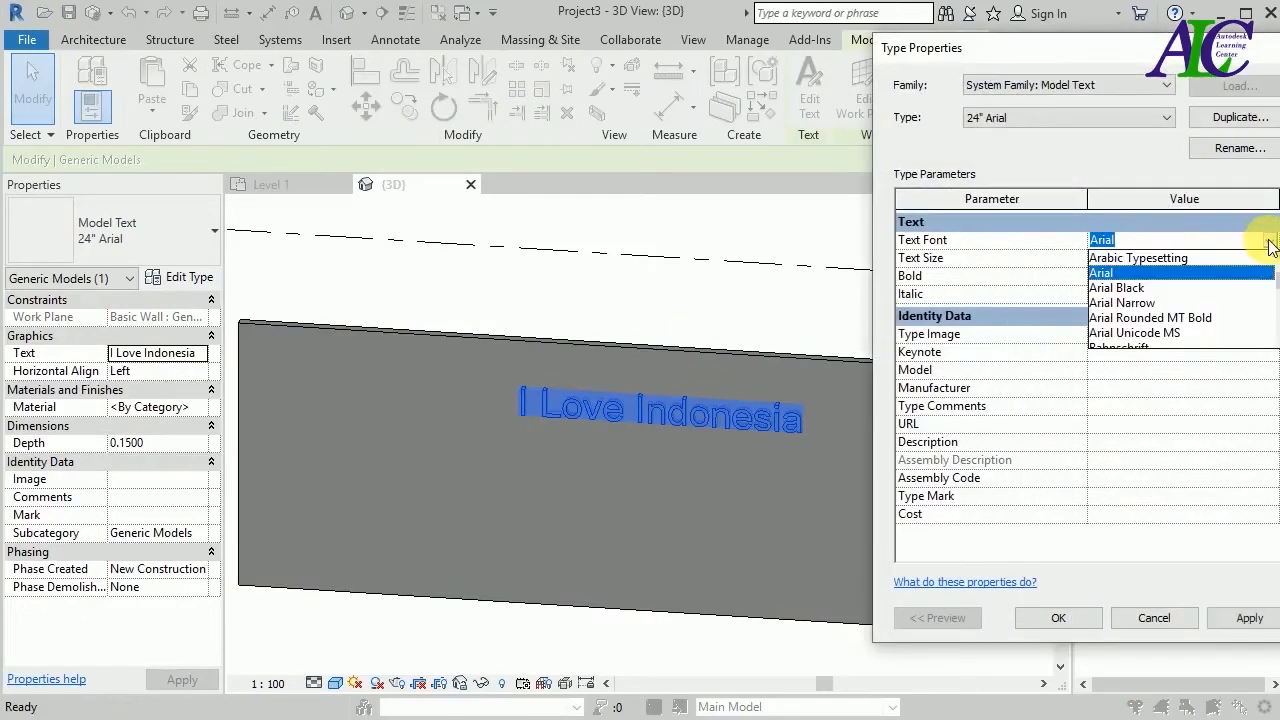
{"action": "left_click", "coordinate": [1124, 270]}
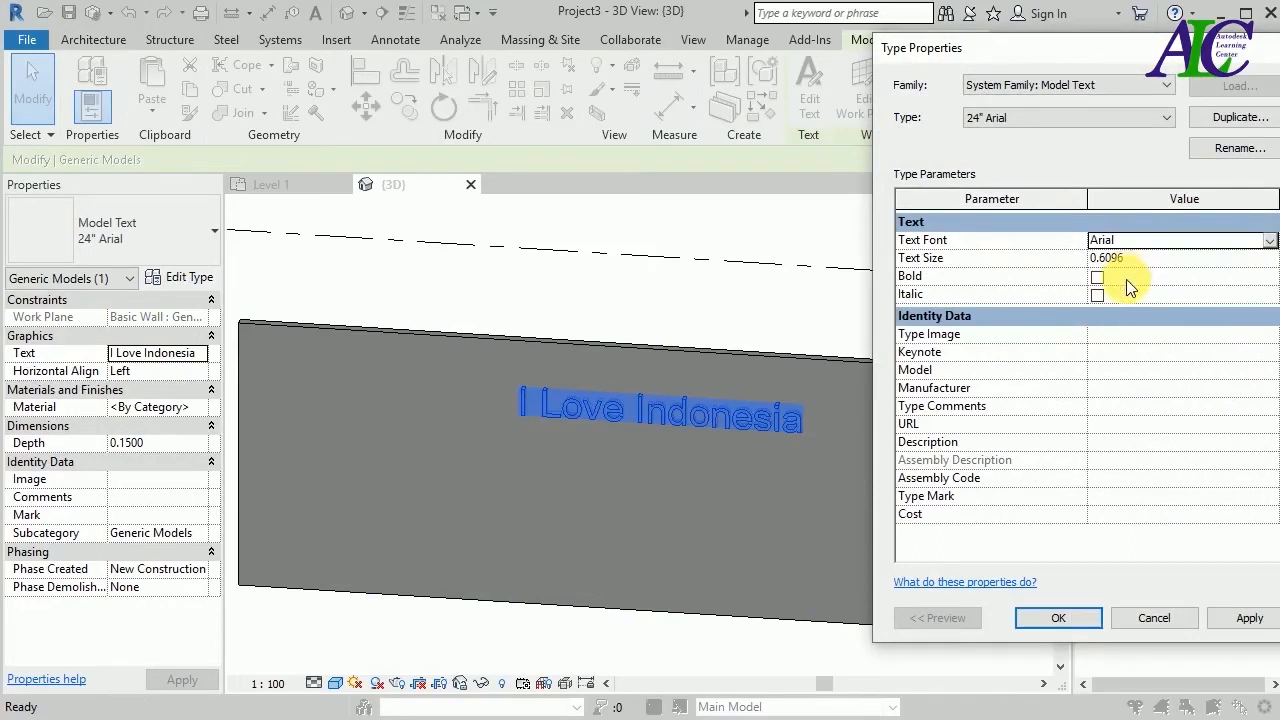
{"action": "left_click", "coordinate": [1130, 260]}
{"action": "left_click_drag", "start_coordinate": [1124, 258], "coordinate": [1096, 260]}
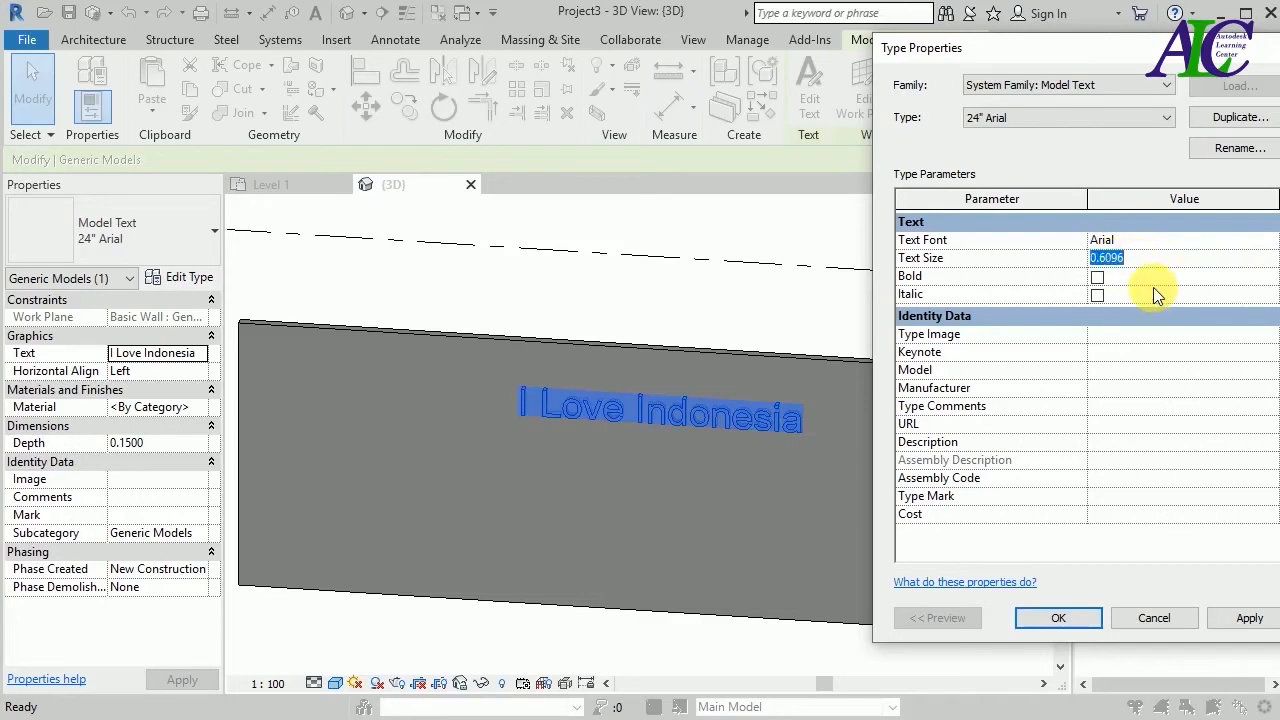
{"action": "type", "text": "0.8"}
Make the model text type bold and italic, and apply the type changes.
{"action": "left_click", "coordinate": [1098, 279]}
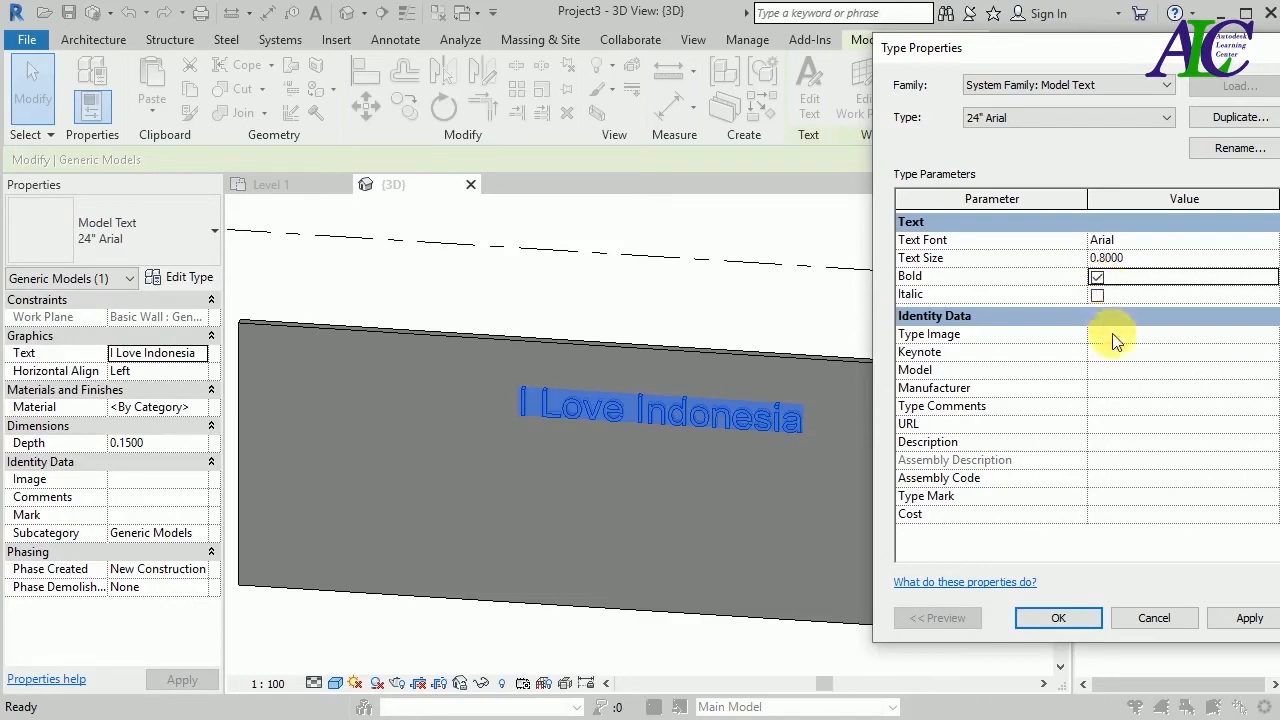
{"action": "left_click", "coordinate": [1098, 296]}
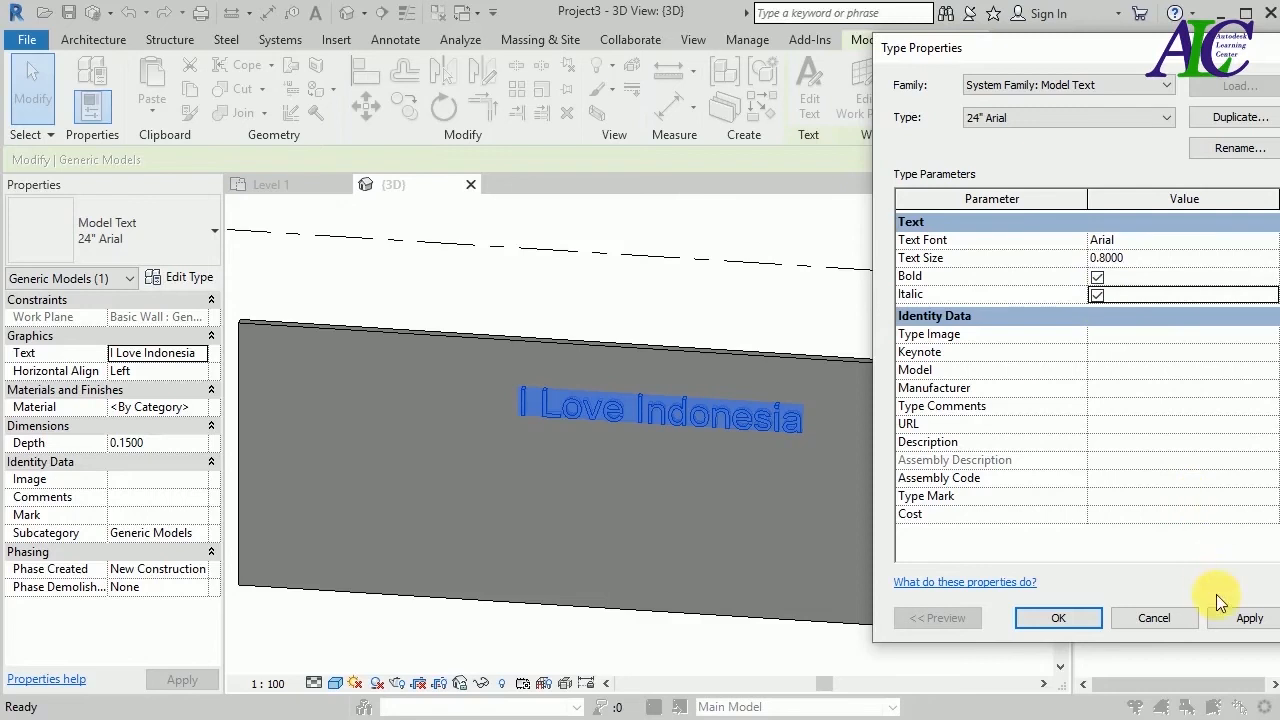
{"action": "left_click", "coordinate": [1240, 618]}
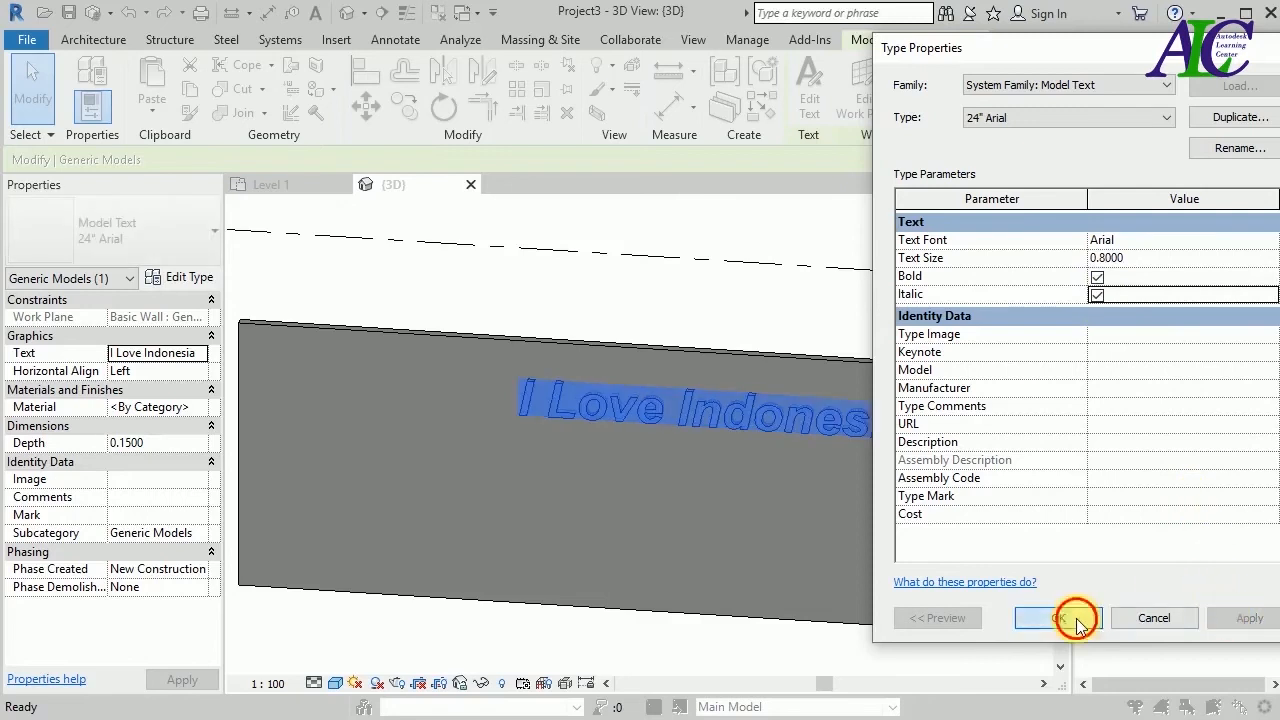
{"action": "left_click", "coordinate": [1060, 617]}
{"action": "left_click", "coordinate": [782, 320]}
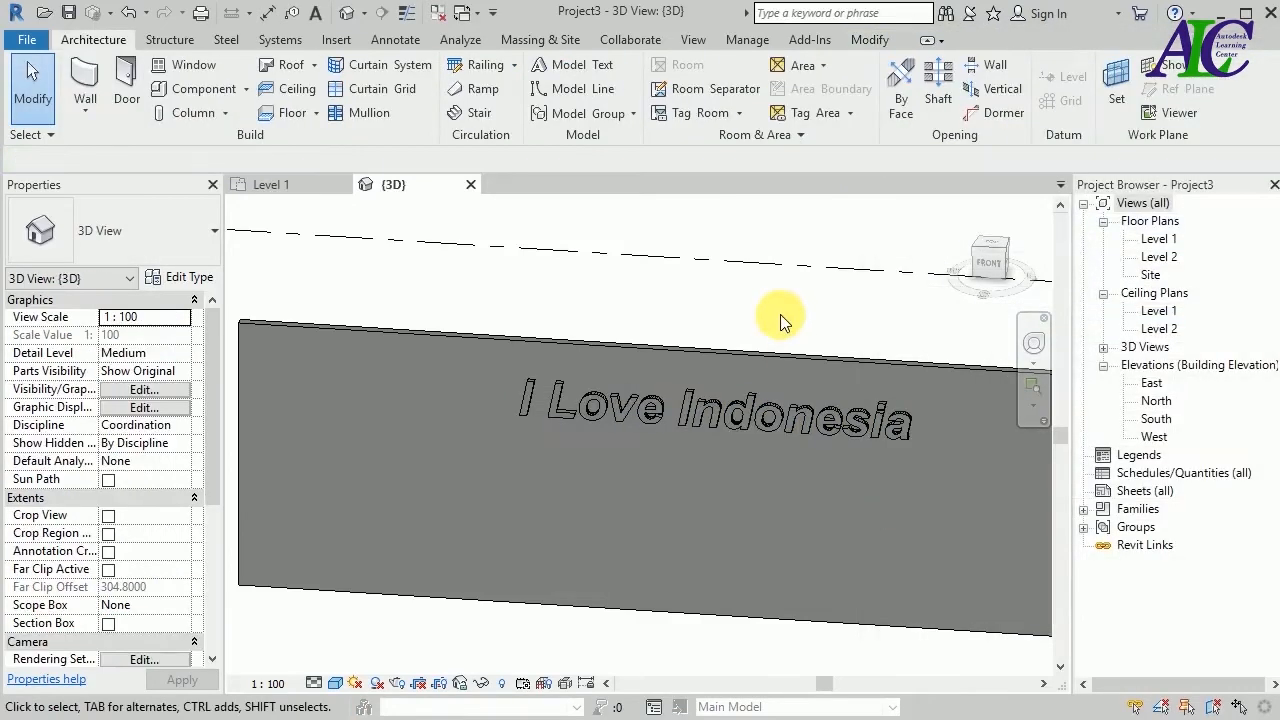
Open the material choice for the "I Love Indonesia" model text and create a new material.
{"action": "left_click", "coordinate": [708, 410]}
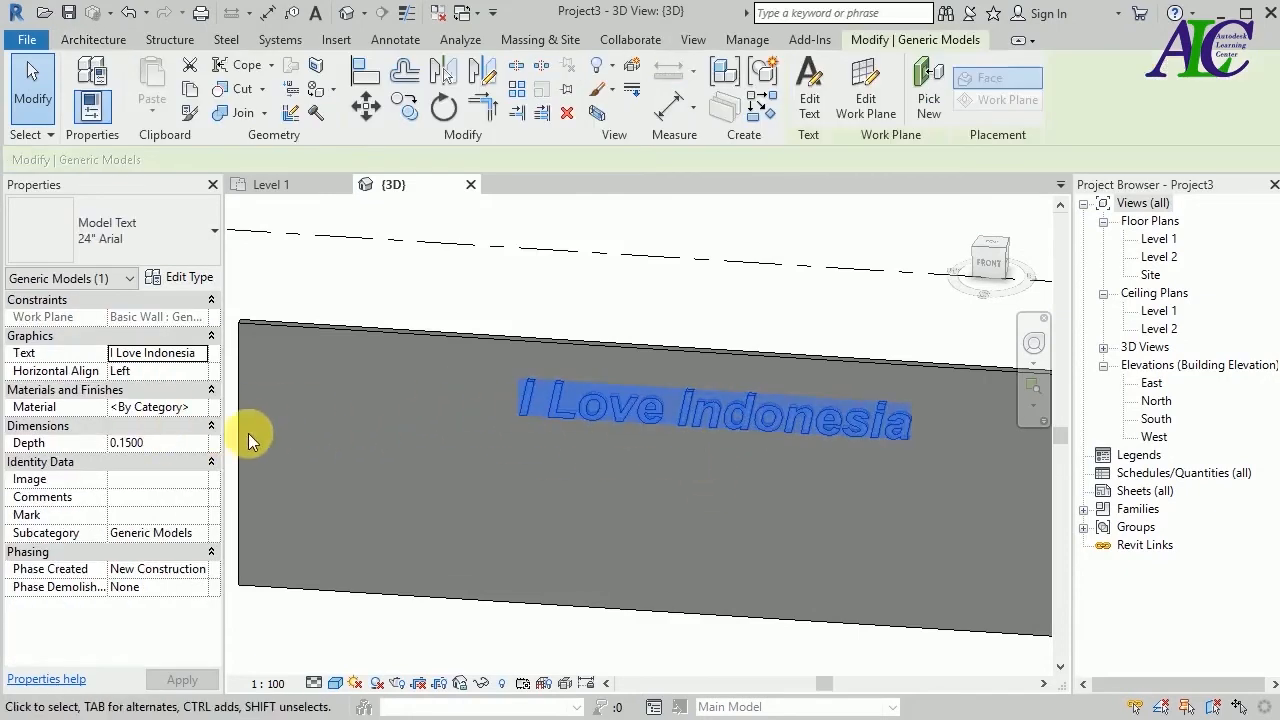
{"action": "left_click", "coordinate": [190, 407]}
{"action": "left_click", "coordinate": [200, 408]}
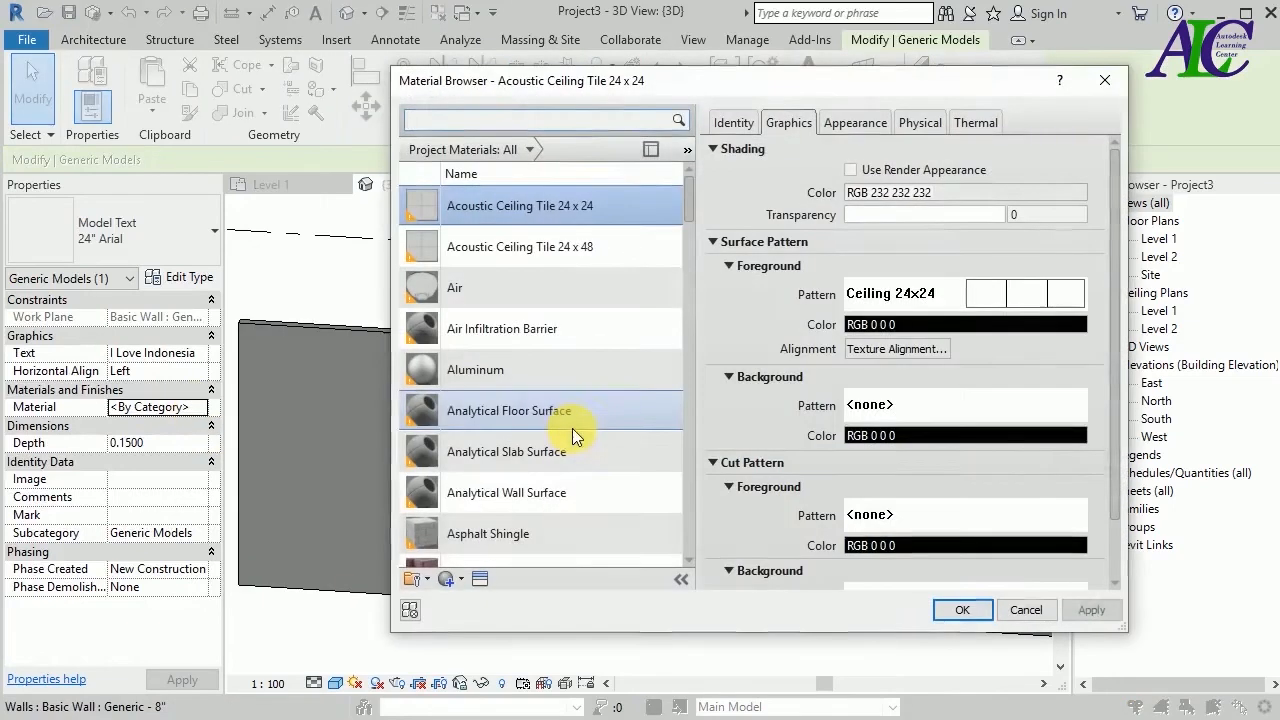
{"action": "left_click", "coordinate": [475, 563]}
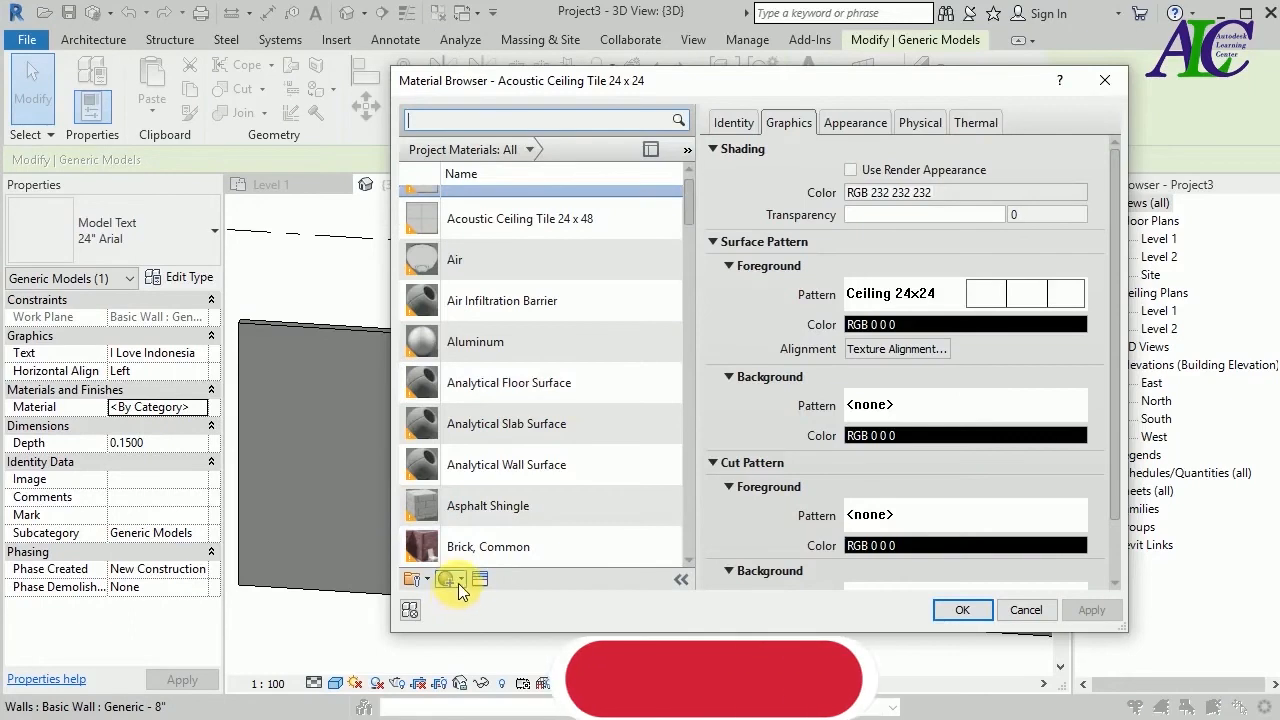
{"action": "left_click", "coordinate": [461, 582]}
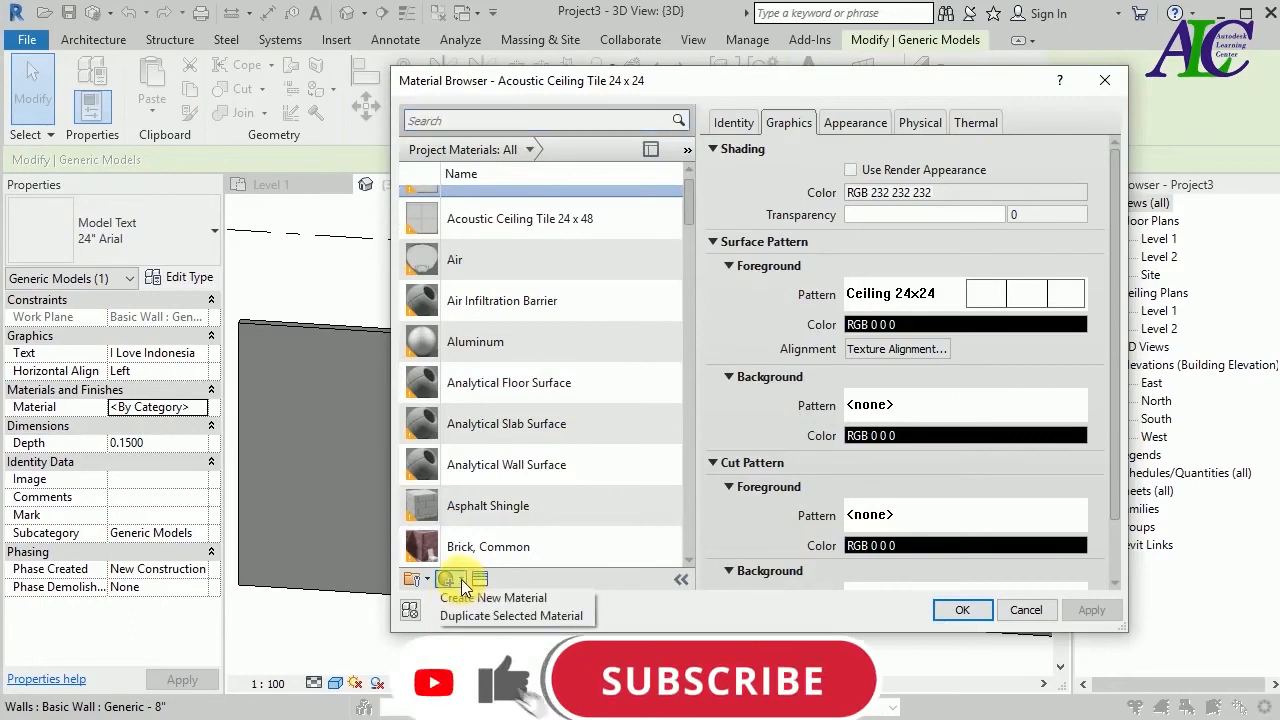
{"action": "left_click", "coordinate": [476, 600]}
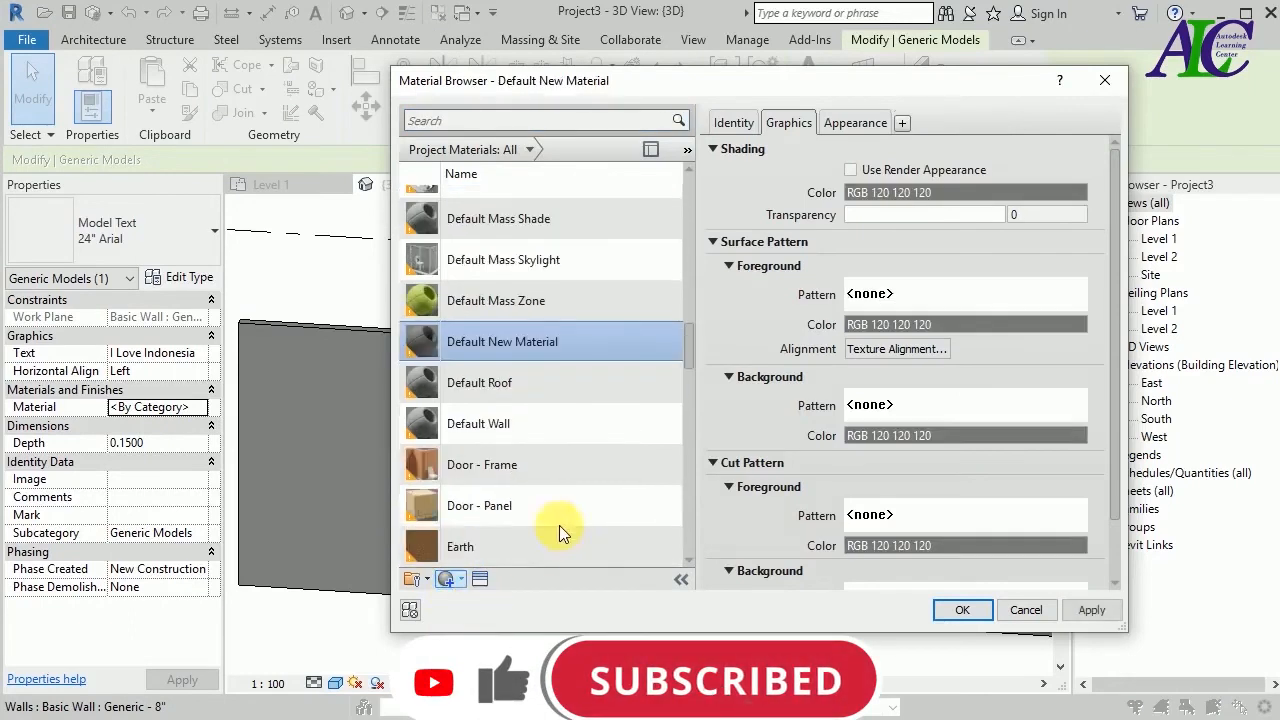
Rename the new material as "text".
{"action": "right_click", "coordinate": [531, 337]}
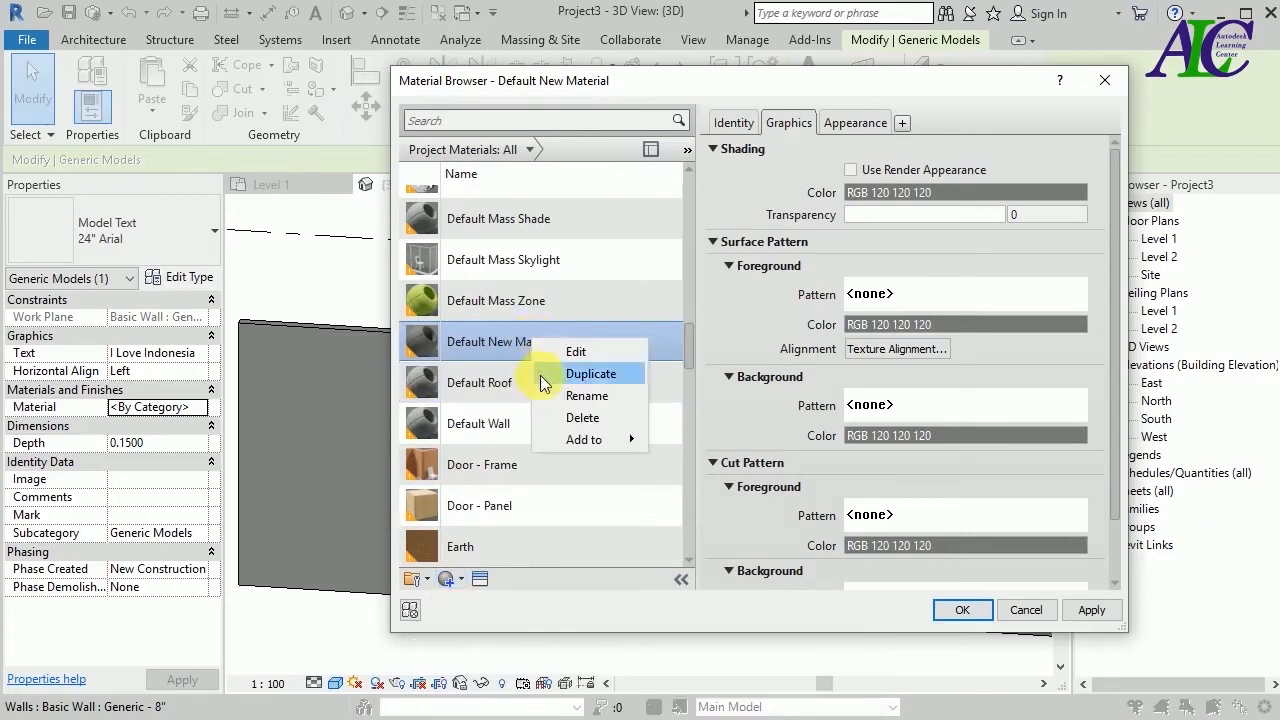
{"action": "left_click", "coordinate": [547, 396]}
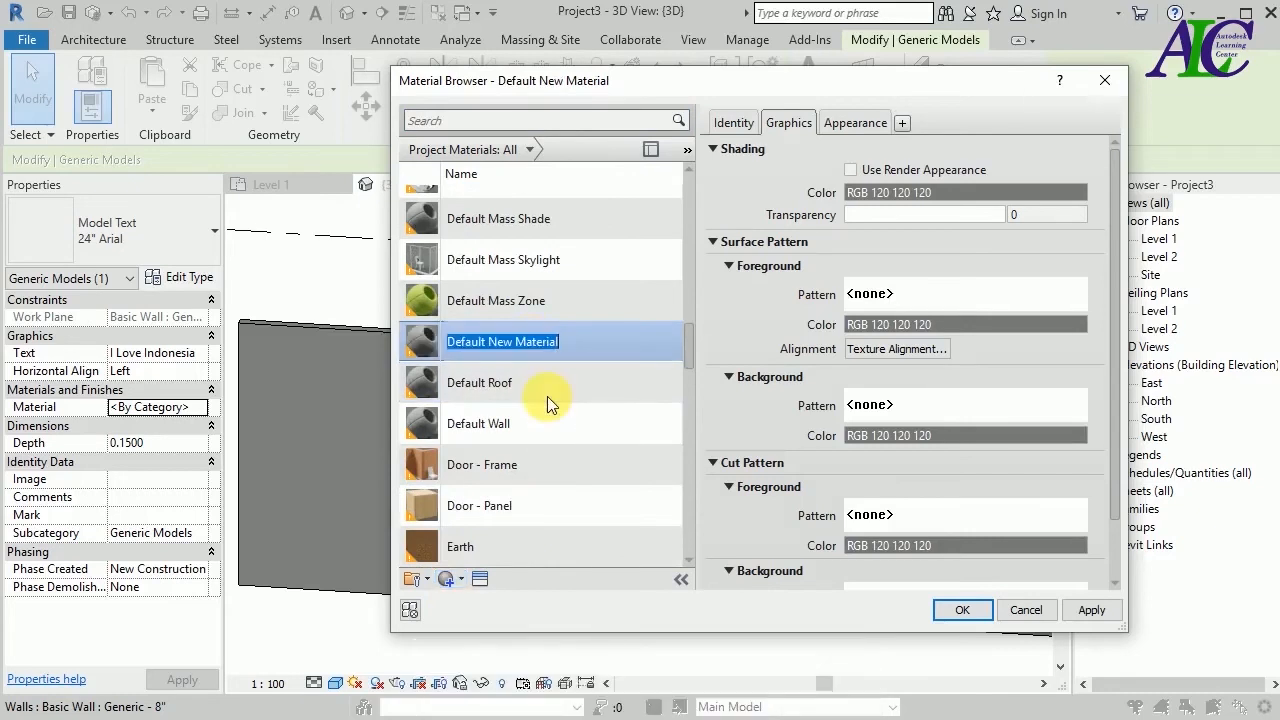
{"action": "type", "text": "text"}
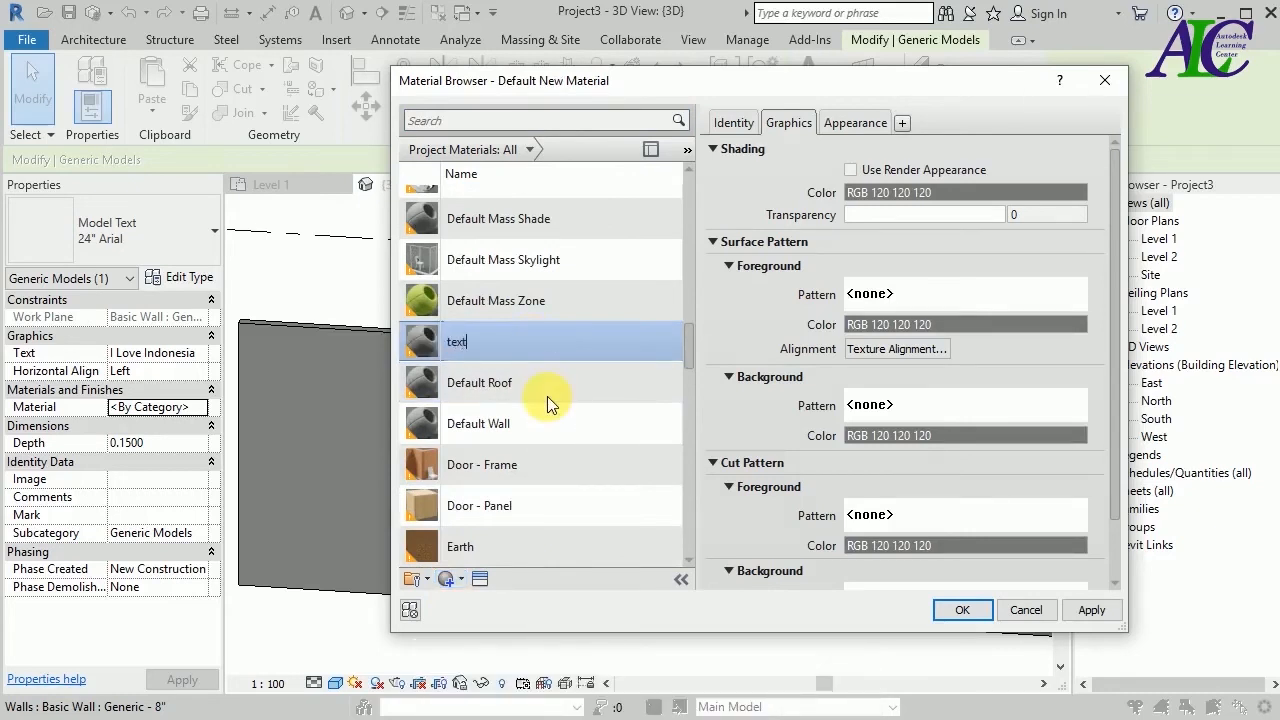
{"action": "key", "text": "Return"}
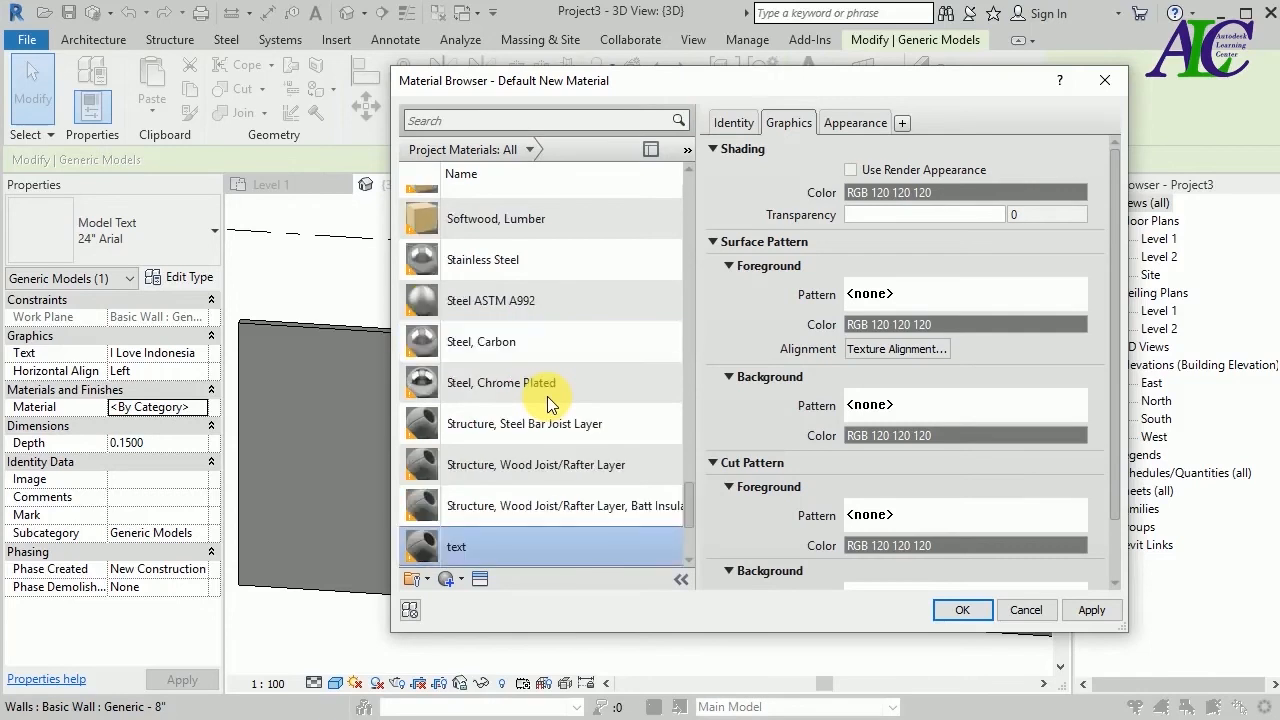
Replace the "text" material's appearance with Metallic Paint from the Appearance Library's Default category, and assign the material to the model text.
{"action": "left_click", "coordinate": [480, 578]}
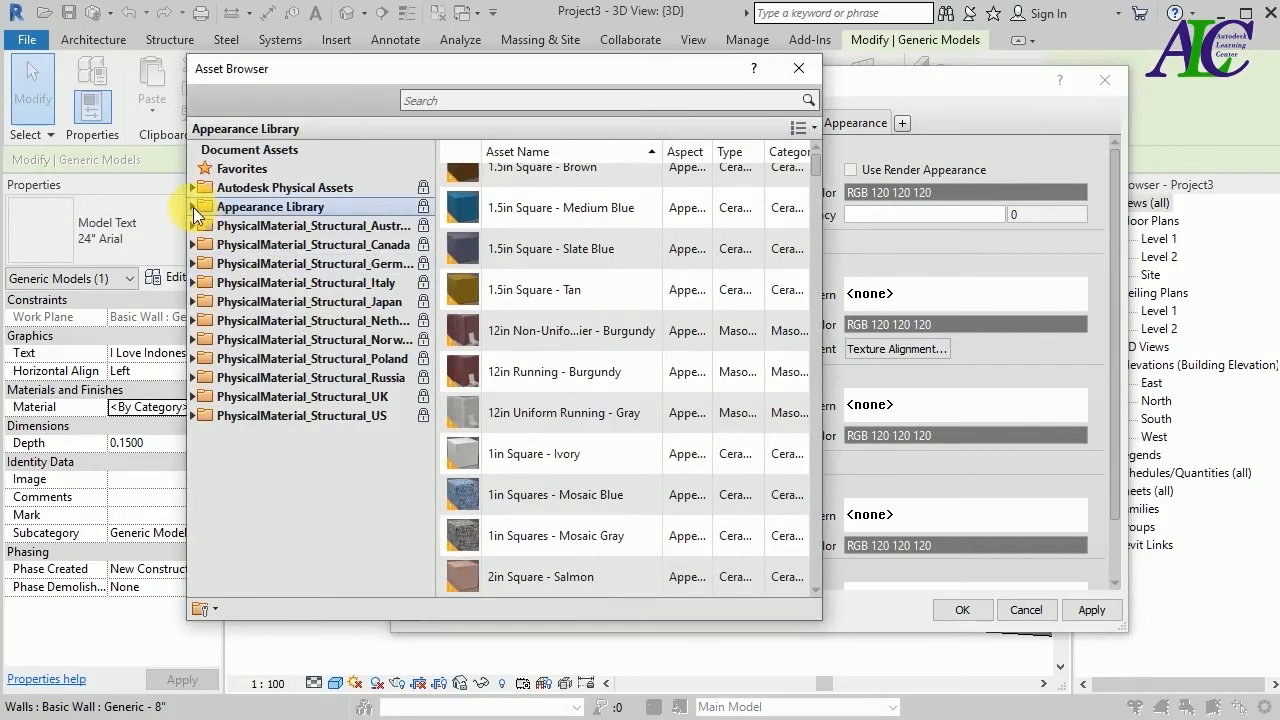
{"action": "left_click", "coordinate": [194, 207]}
{"action": "left_click", "coordinate": [287, 266]}
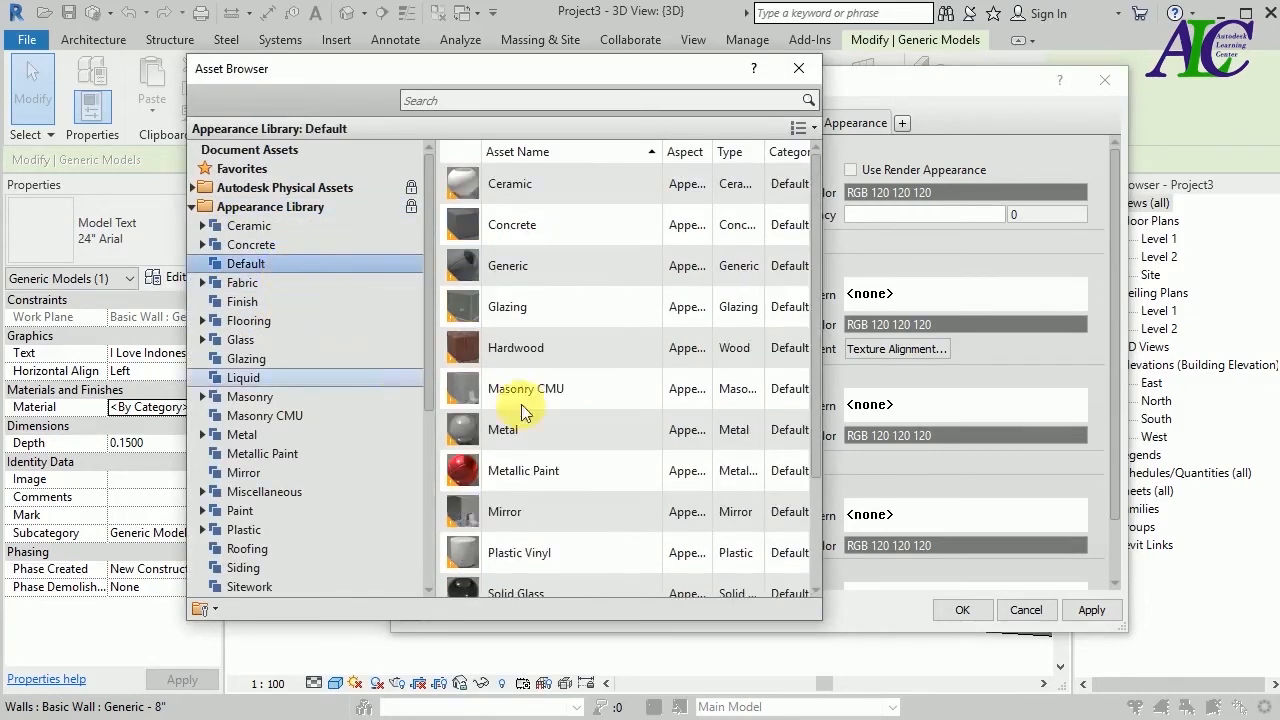
{"action": "scroll", "coordinate": [509, 429], "scroll_direction": "down", "scroll_amount": 3}
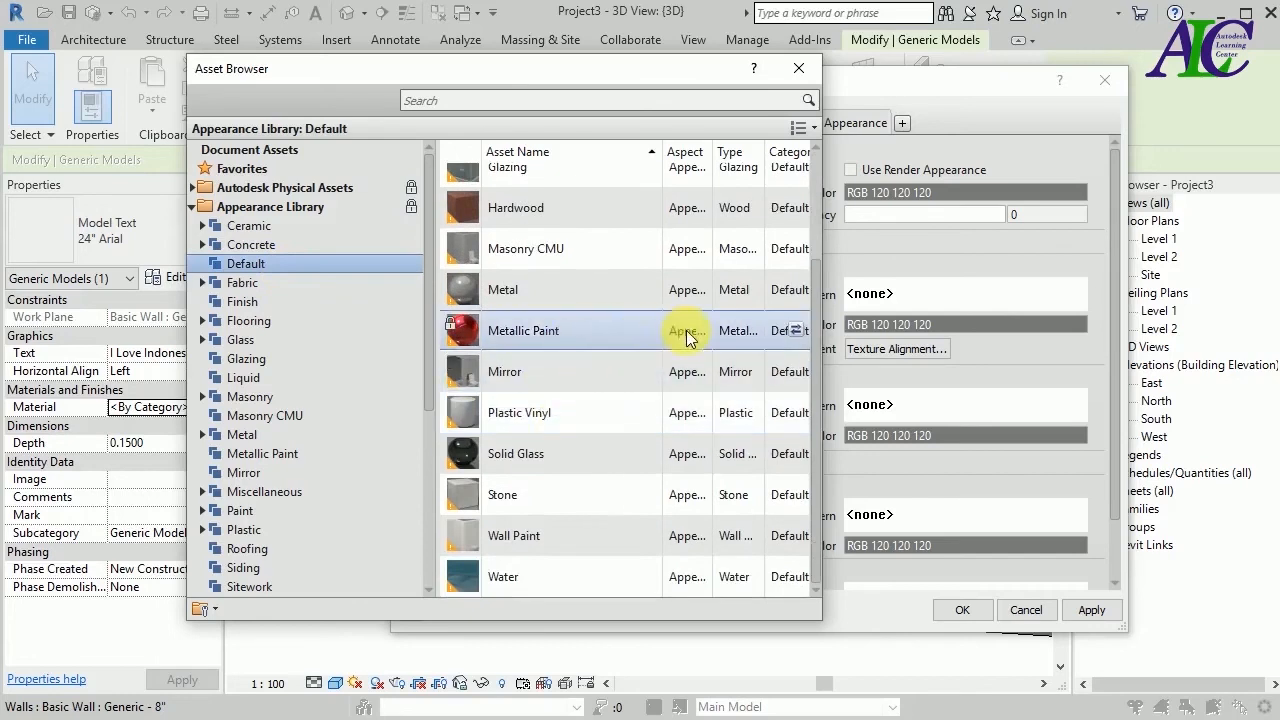
{"action": "left_click", "coordinate": [791, 331]}
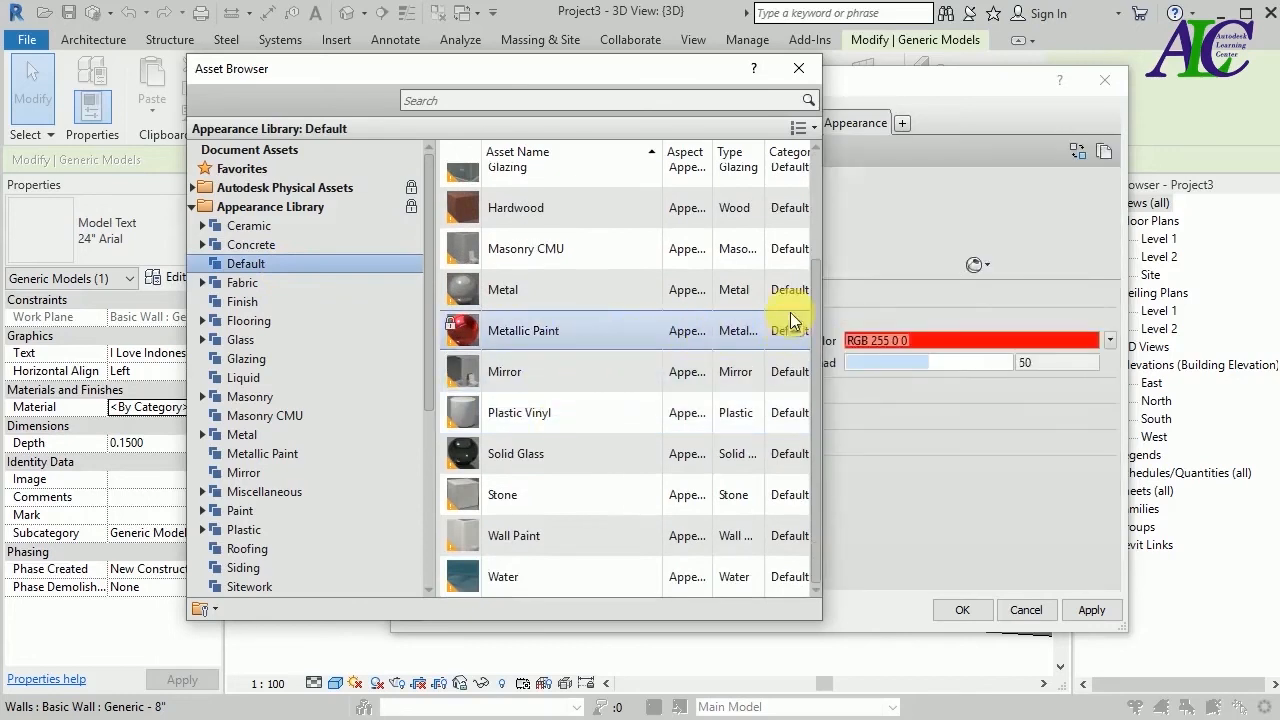
{"action": "left_click", "coordinate": [799, 73]}
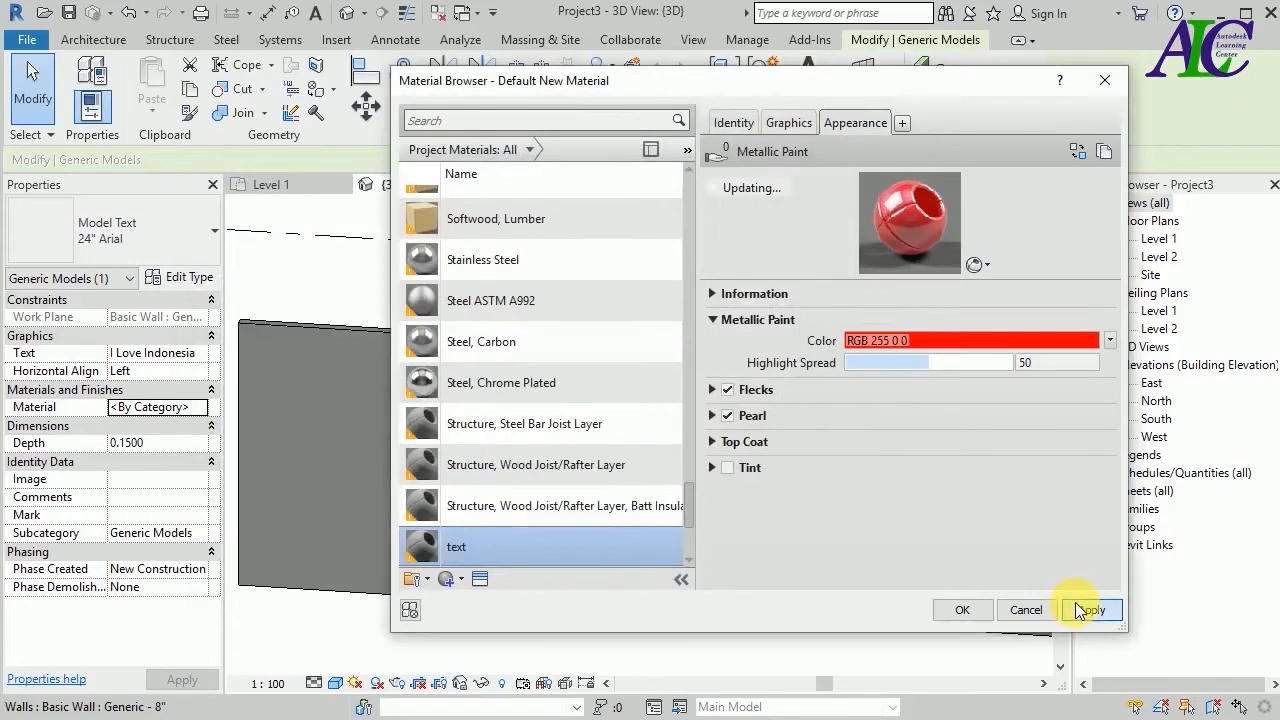
{"action": "left_click", "coordinate": [1088, 610]}
{"action": "left_click", "coordinate": [964, 610]}
{"action": "key", "text": "Escape"}
Set the 3D view's detail level to Fine and its visual style to Realistic.
{"action": "middle_click_drag", "start_coordinate": [623, 591], "coordinate": [580, 543], "text": "shift"}
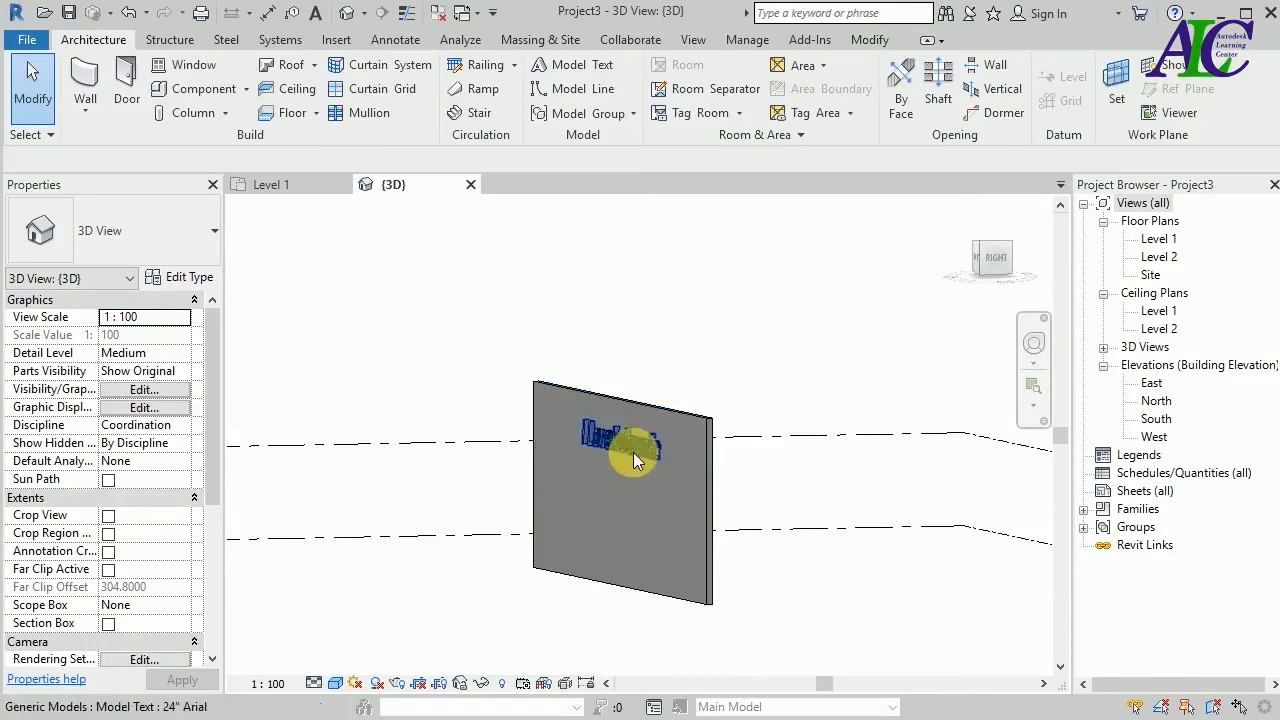
{"action": "scroll", "coordinate": [631, 451], "scroll_direction": "up", "scroll_amount": 3}
{"action": "left_click", "coordinate": [337, 684]}
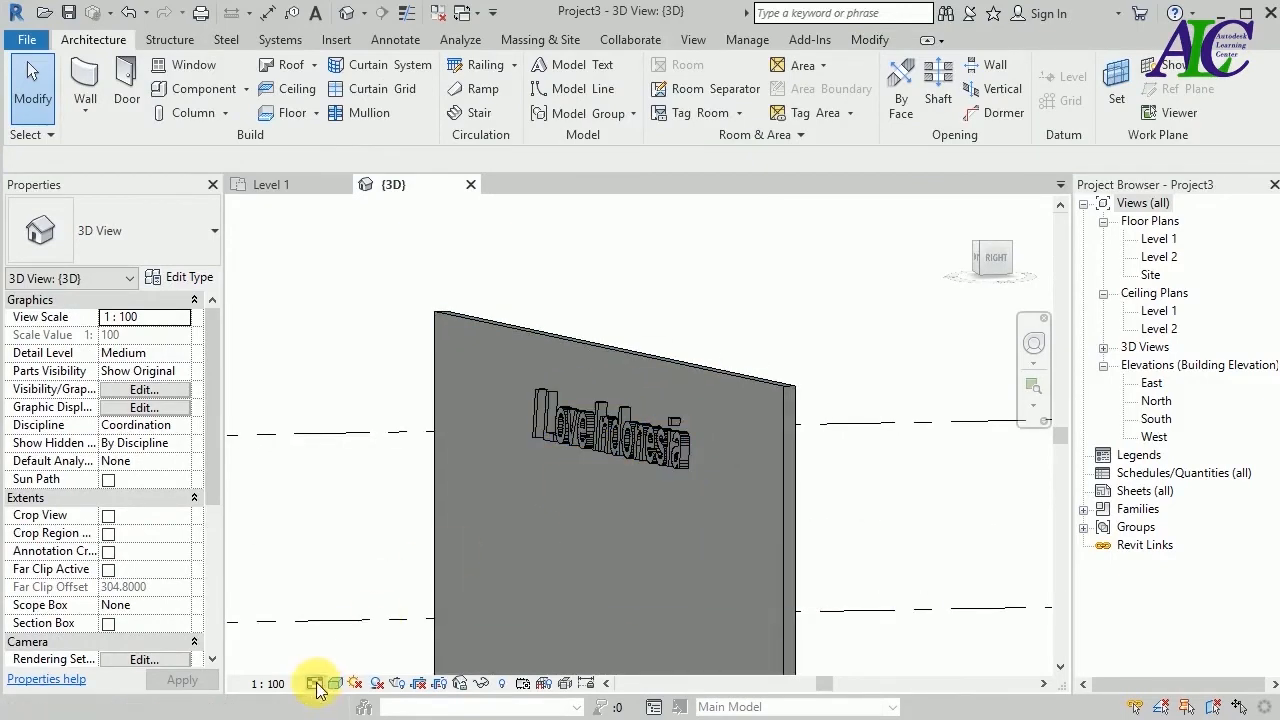
{"action": "left_click", "coordinate": [340, 662]}
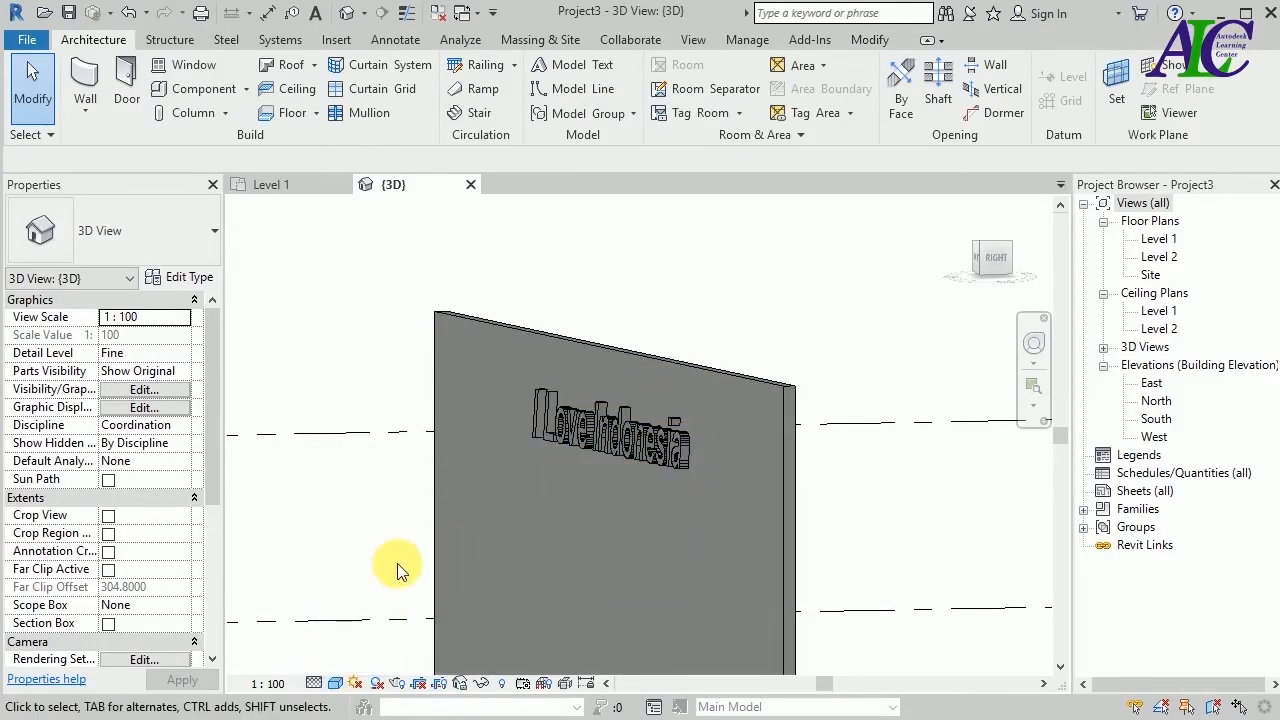
{"action": "left_click", "coordinate": [336, 684]}
{"action": "left_click", "coordinate": [376, 645]}
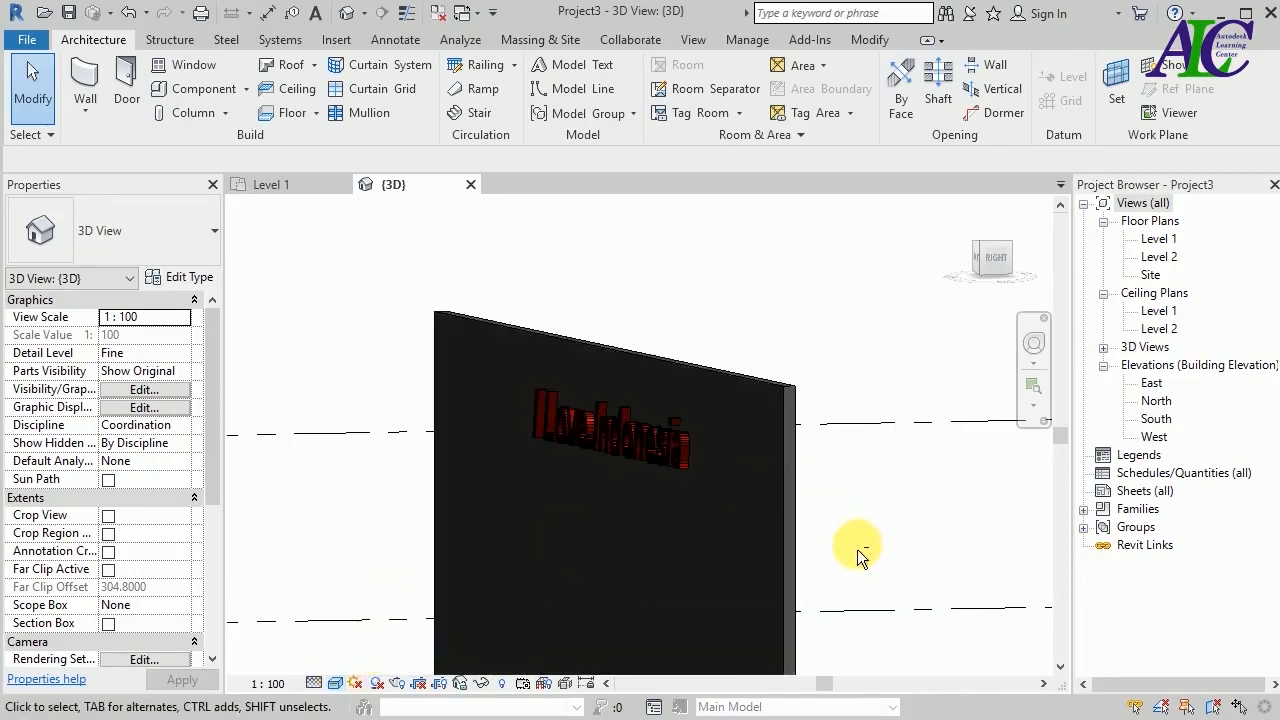
Duplicate the type of the wall behind the "I Love Indonesia" text as a new wall type named "wall".
{"action": "scroll", "coordinate": [860, 550], "scroll_direction": "down", "scroll_amount": 5}
{"action": "middle_click_drag", "start_coordinate": [903, 523], "coordinate": [887, 600], "text": "shift"}
{"action": "middle_click_drag", "start_coordinate": [637, 519], "coordinate": [775, 508], "text": "shift"}
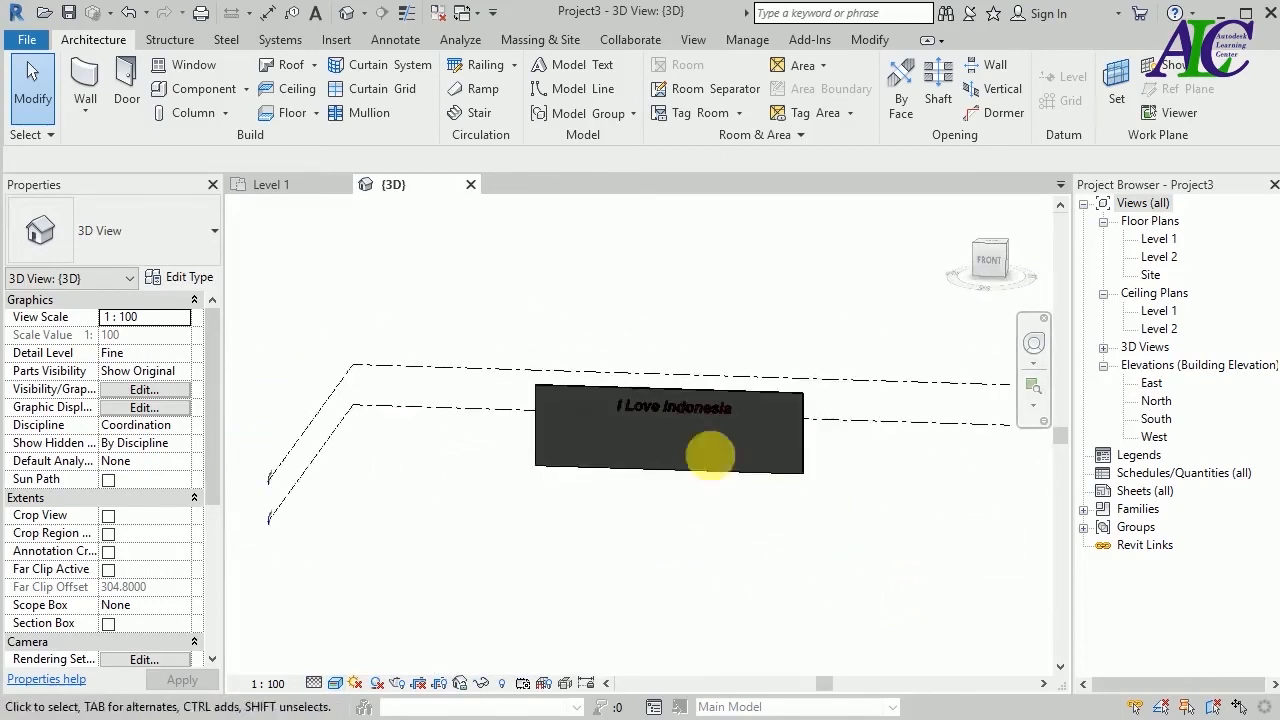
{"action": "scroll", "coordinate": [675, 376], "scroll_direction": "up", "scroll_amount": 5}
{"action": "middle_click_drag", "start_coordinate": [808, 346], "coordinate": [821, 296], "text": "shift"}
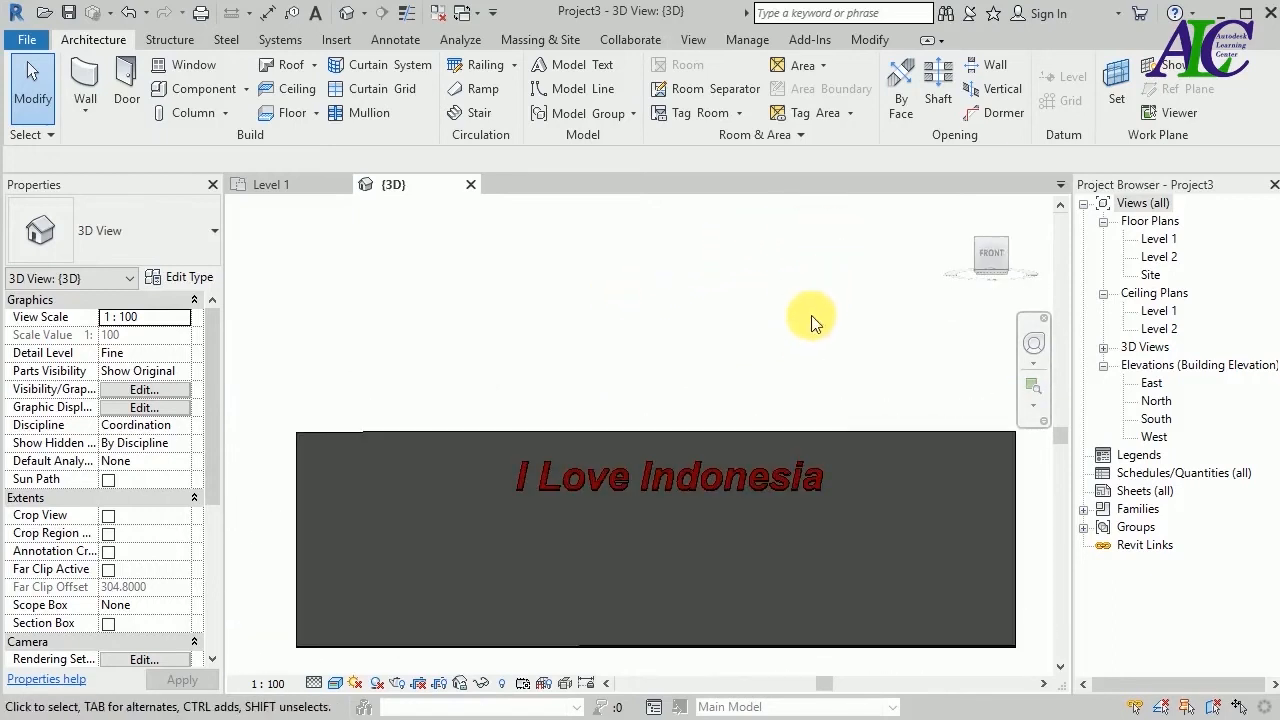
{"action": "left_click", "coordinate": [902, 436]}
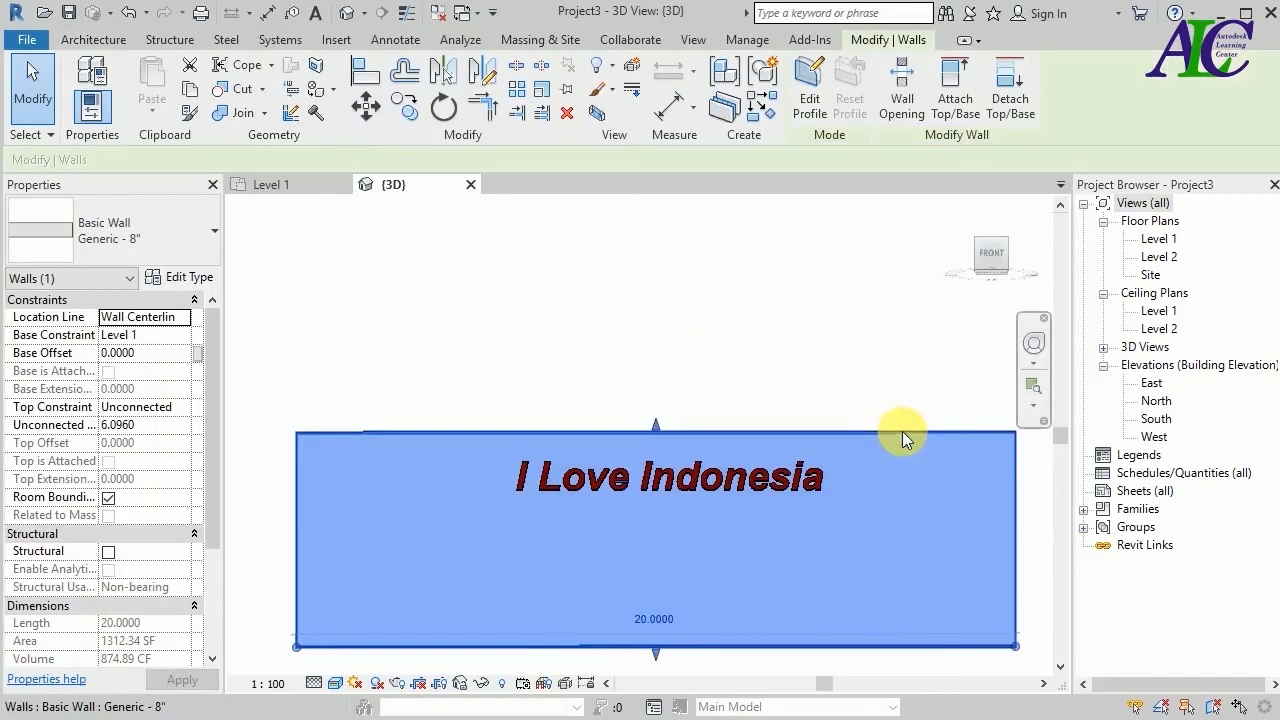
{"action": "left_click", "coordinate": [190, 280]}
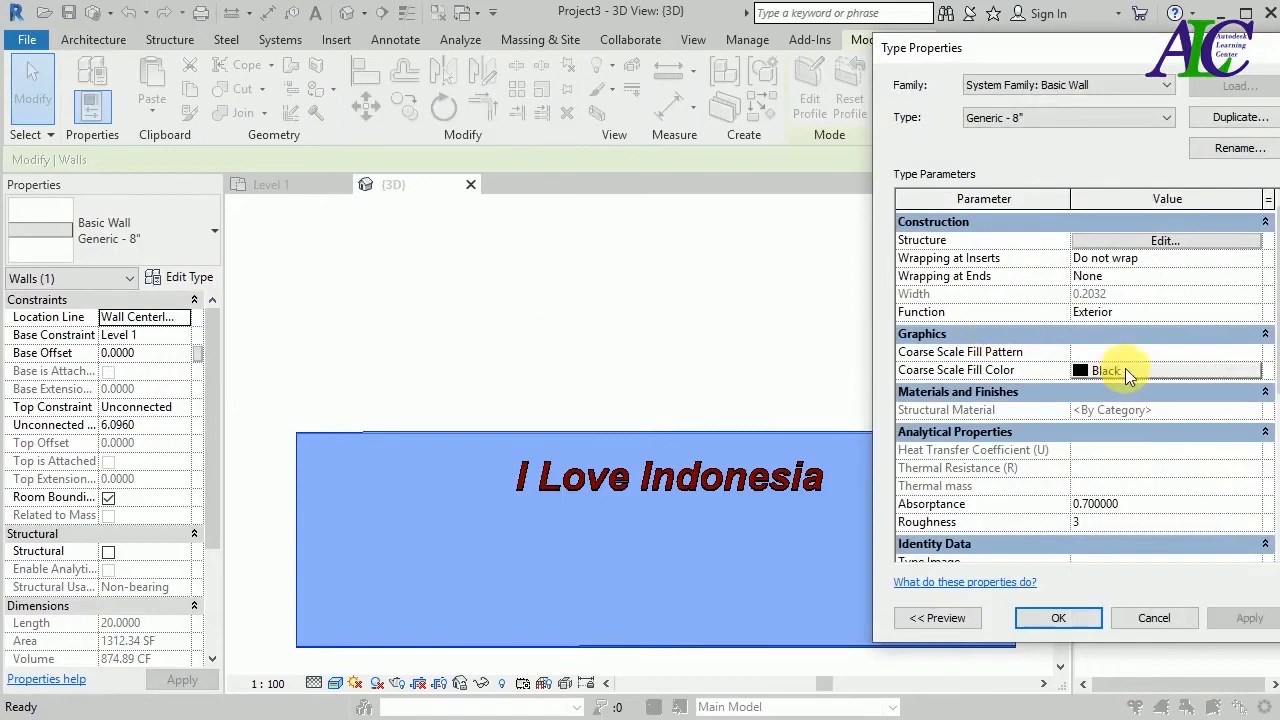
{"action": "left_click", "coordinate": [1213, 117]}
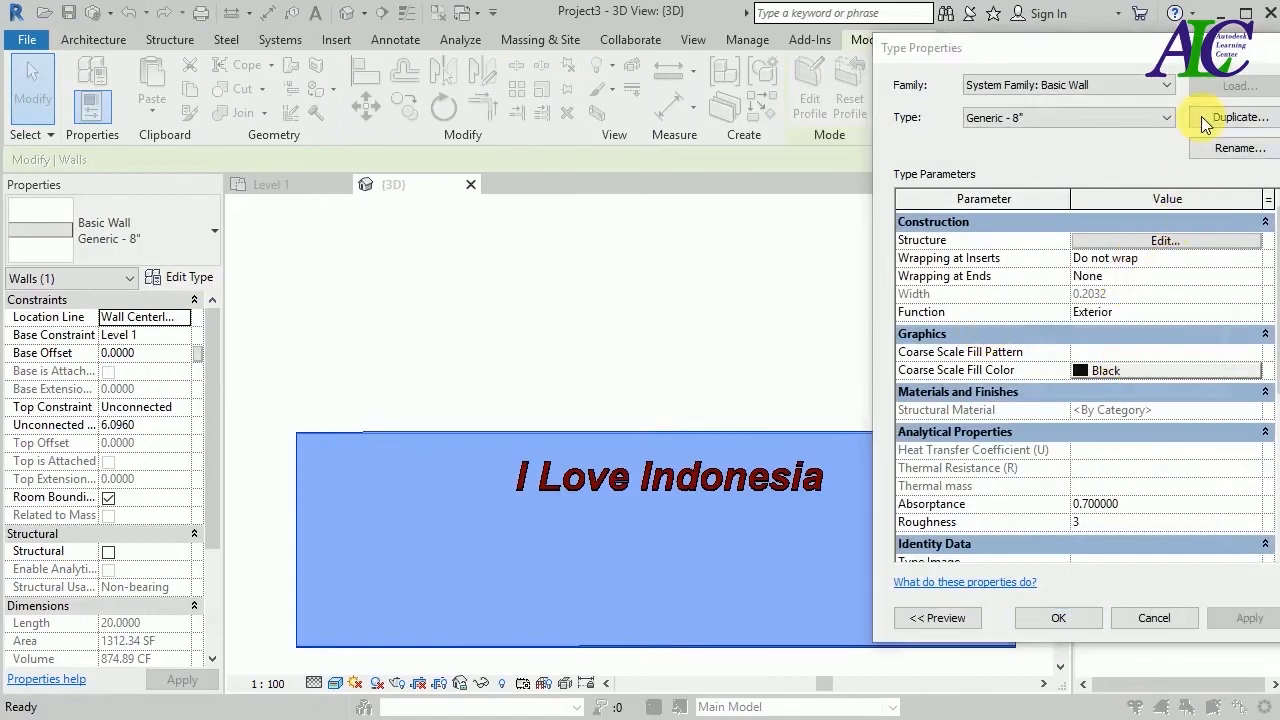
{"action": "type", "text": "wall"}
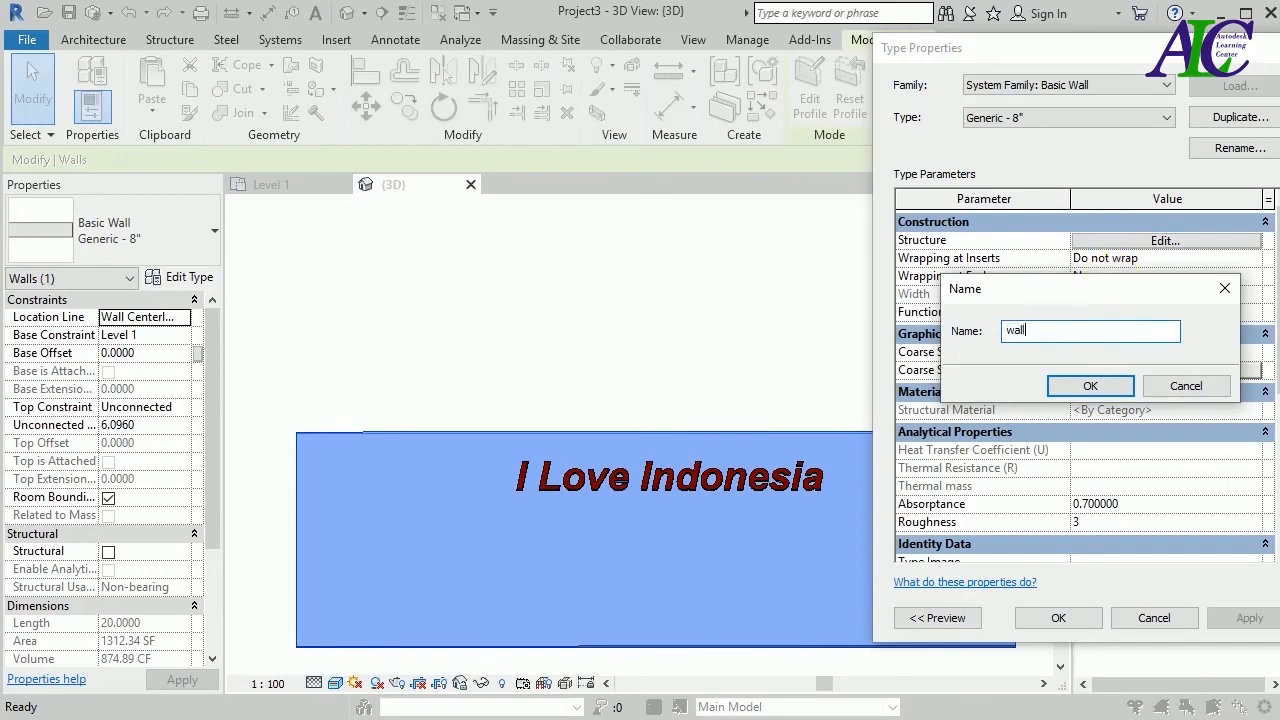
{"action": "key", "text": "Return"}
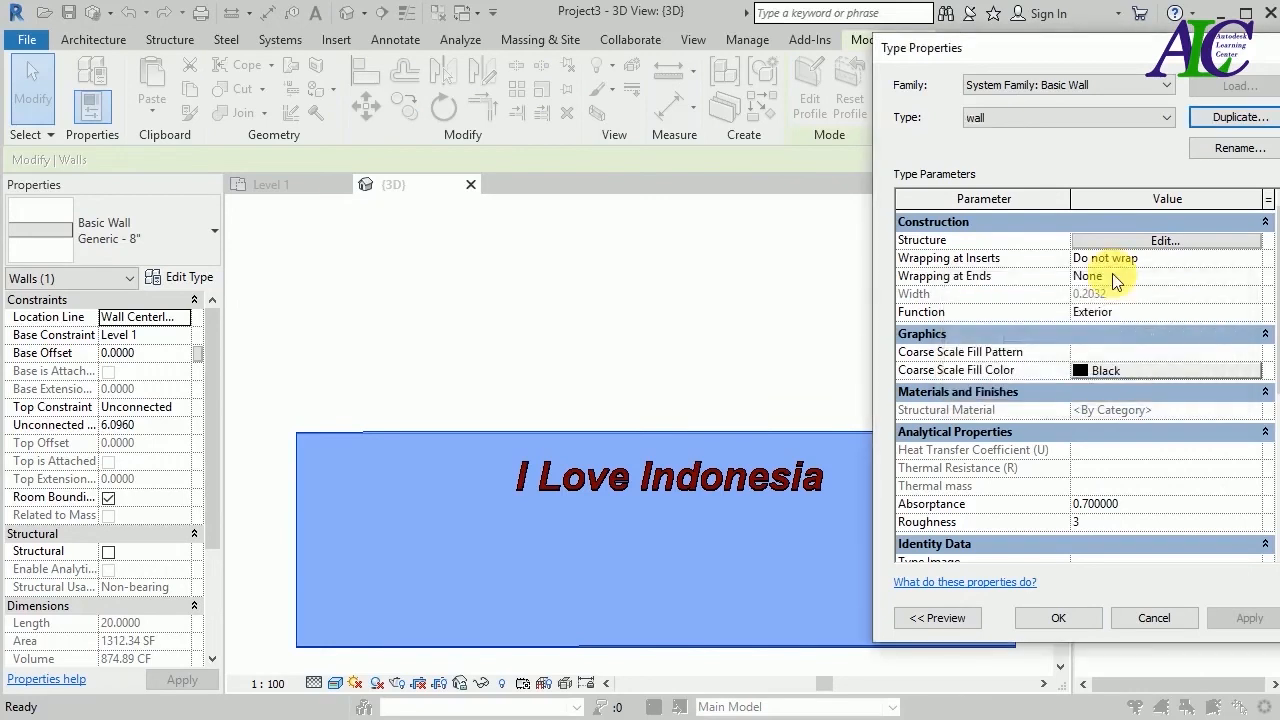
Assign the Clad - White material to the structure layer of the "wall" type and apply the type to the wall.
{"action": "left_click", "coordinate": [1170, 241]}
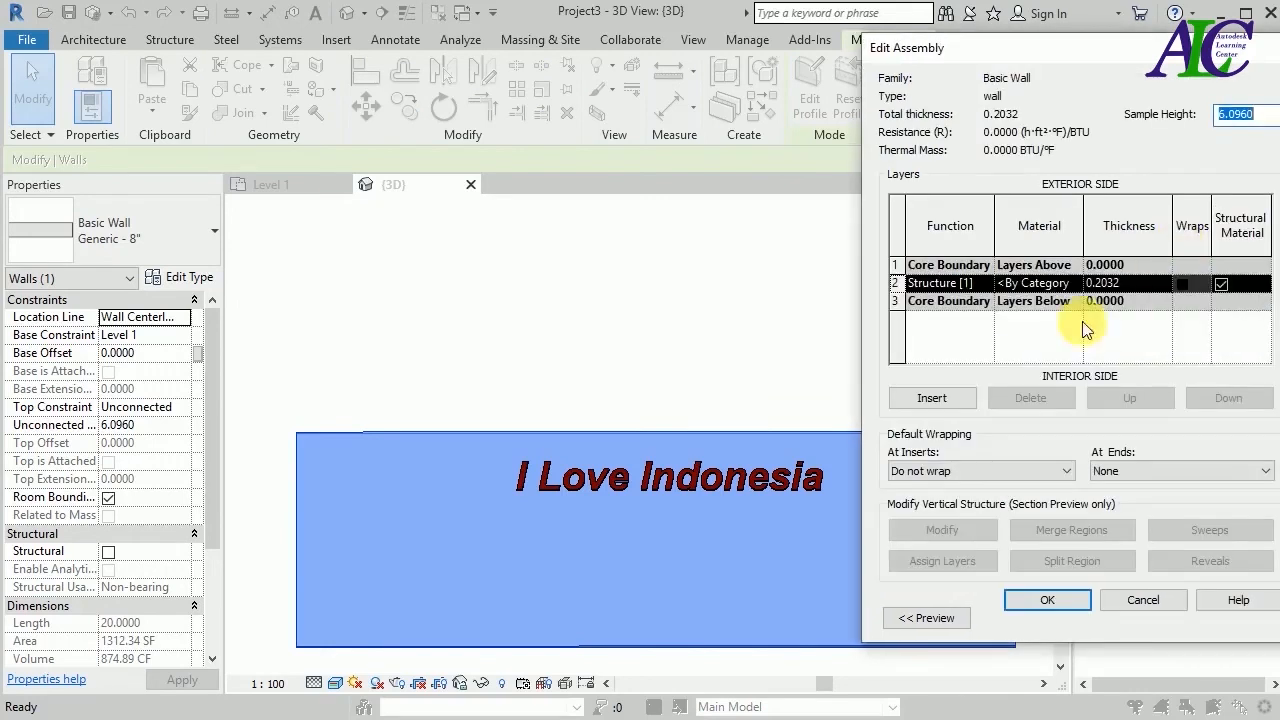
{"action": "left_click", "coordinate": [1065, 284]}
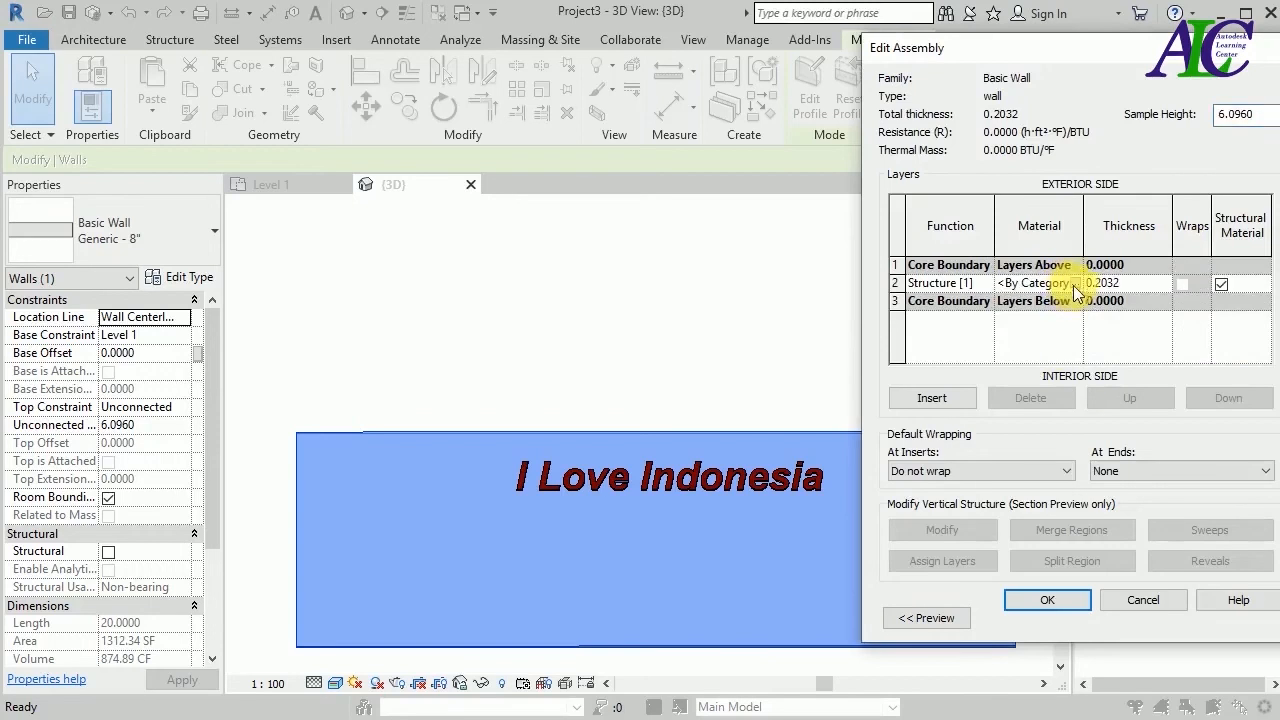
{"action": "left_click", "coordinate": [1076, 285]}
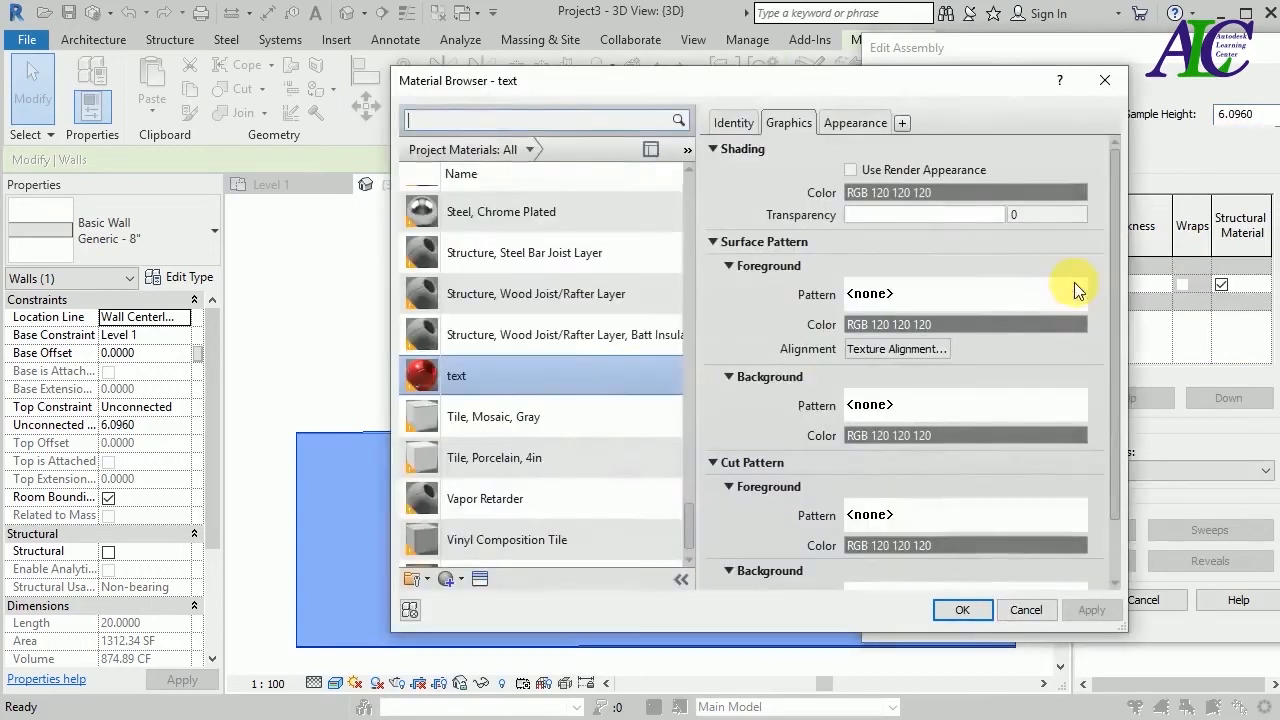
{"action": "scroll", "coordinate": [507, 533], "scroll_direction": "down", "scroll_amount": 1}
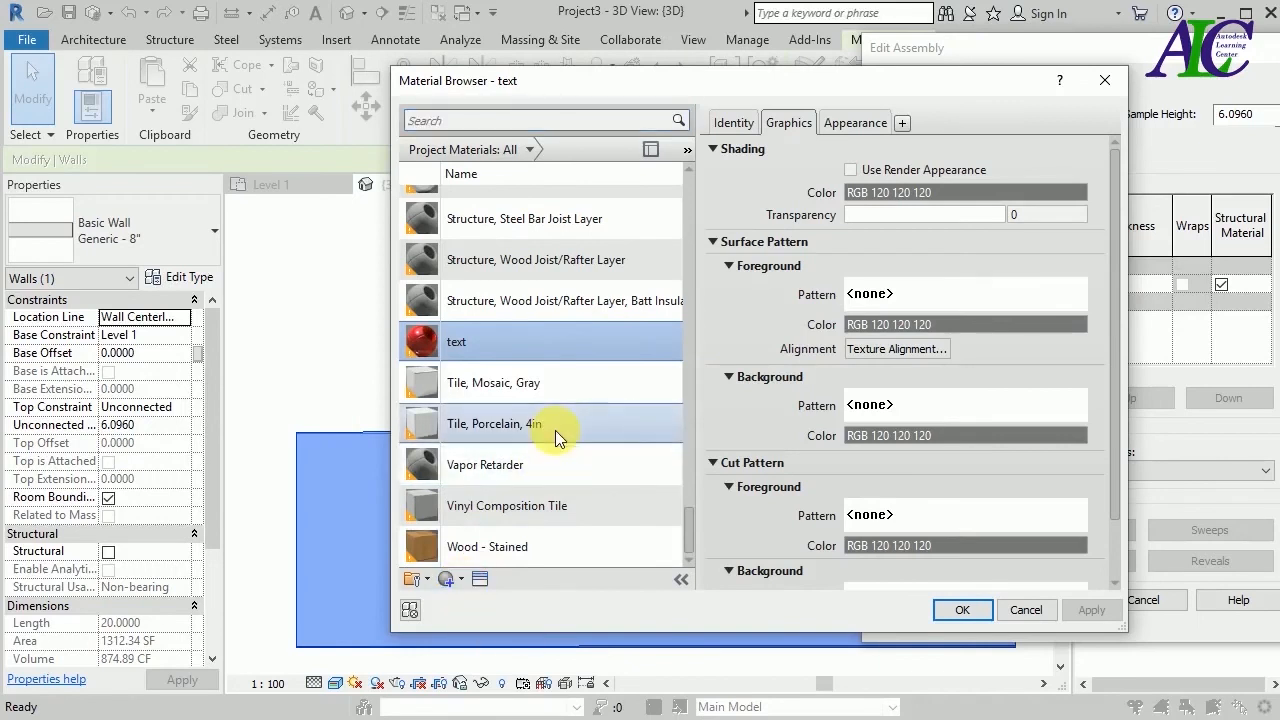
{"action": "left_click", "coordinate": [537, 513]}
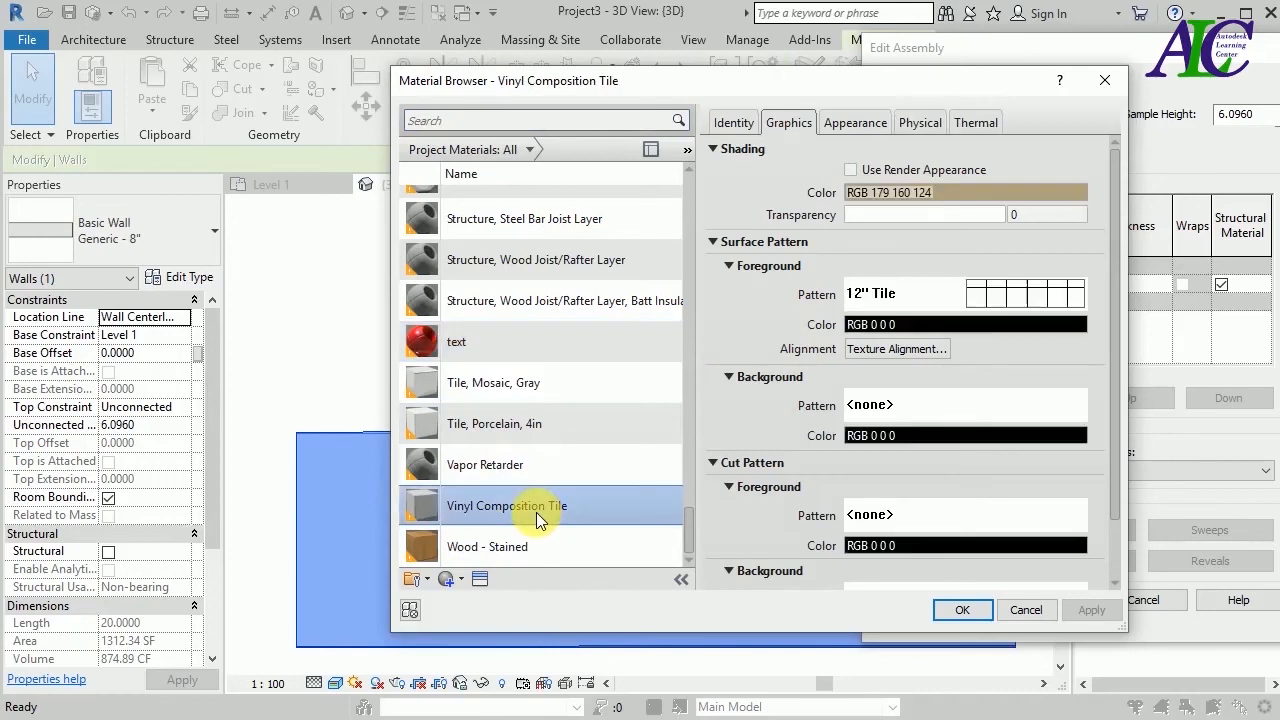
{"action": "scroll", "coordinate": [543, 427], "scroll_direction": "up", "scroll_amount": 8}
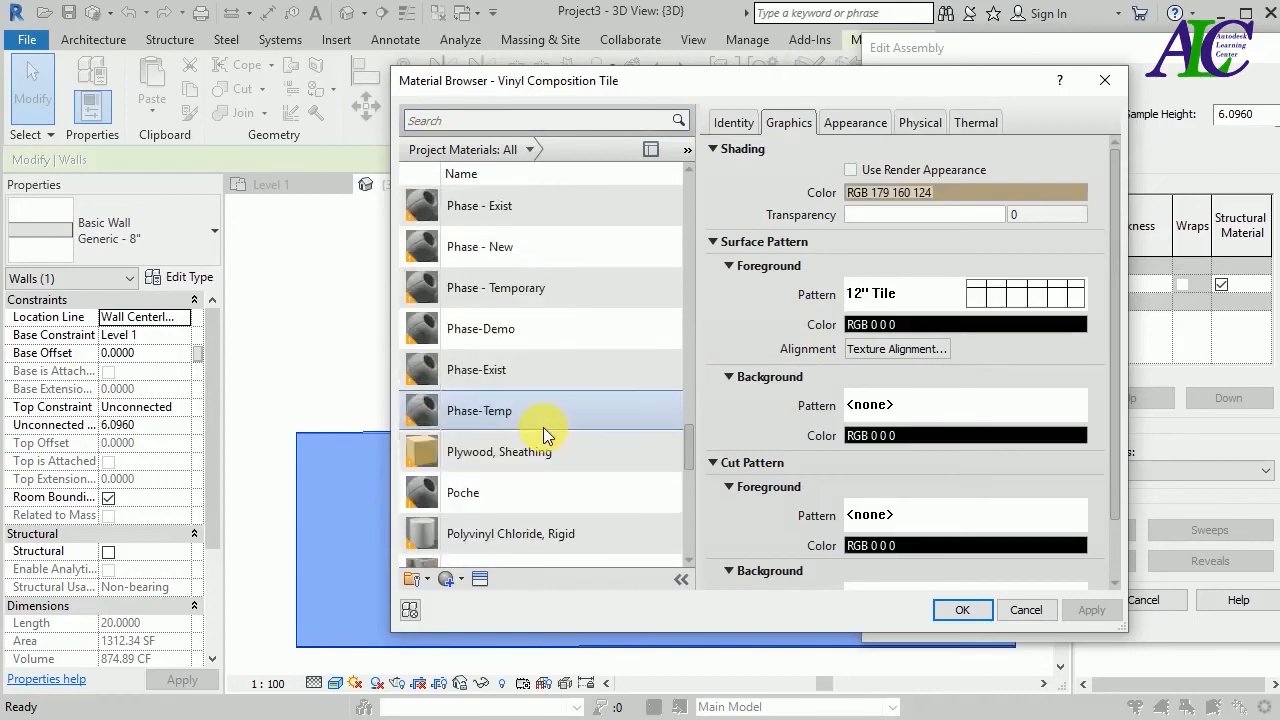
{"action": "scroll", "coordinate": [543, 427], "scroll_direction": "up", "scroll_amount": 10}
{"action": "scroll", "coordinate": [543, 427], "scroll_direction": "up", "scroll_amount": 3}
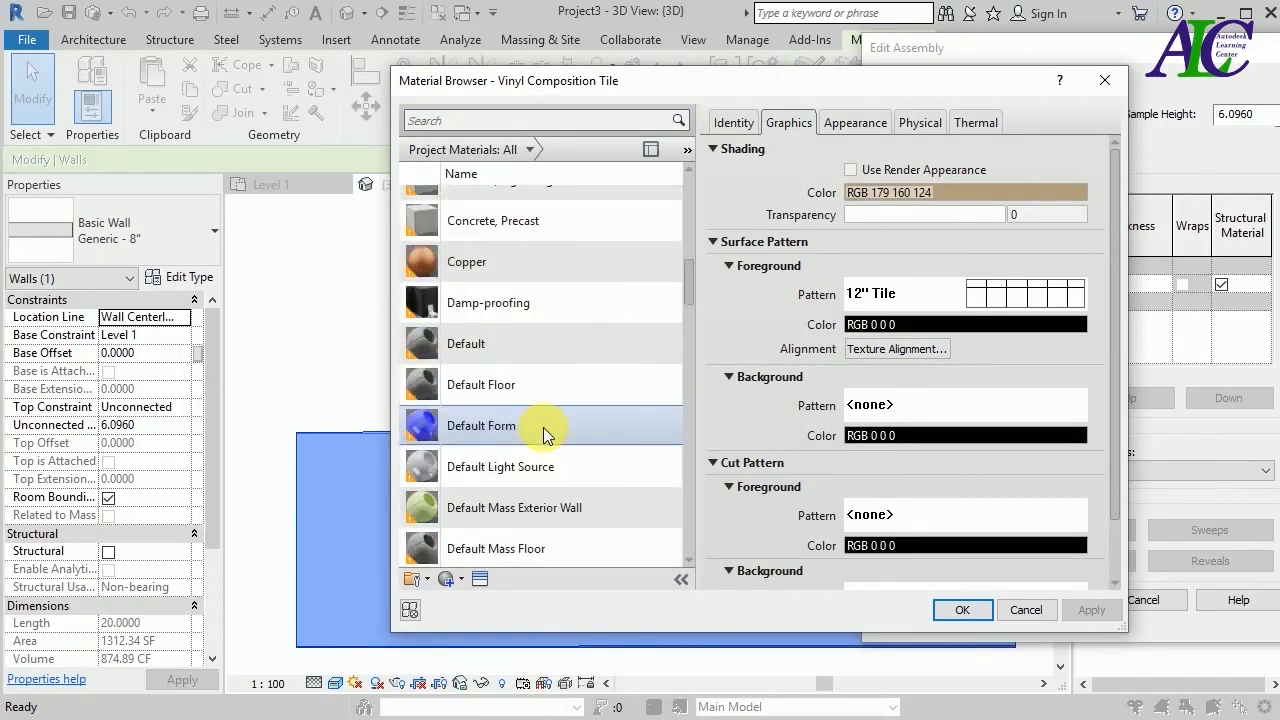
{"action": "scroll", "coordinate": [543, 427], "scroll_direction": "up", "scroll_amount": 2}
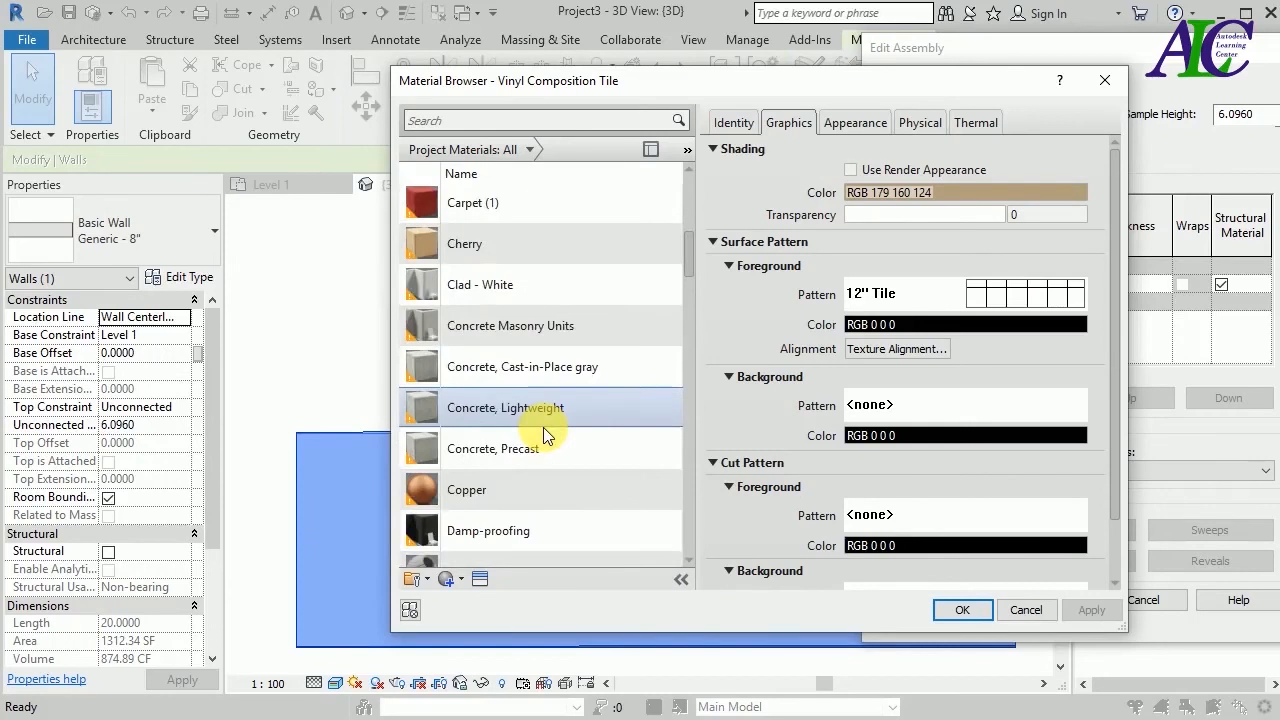
{"action": "left_click", "coordinate": [526, 287]}
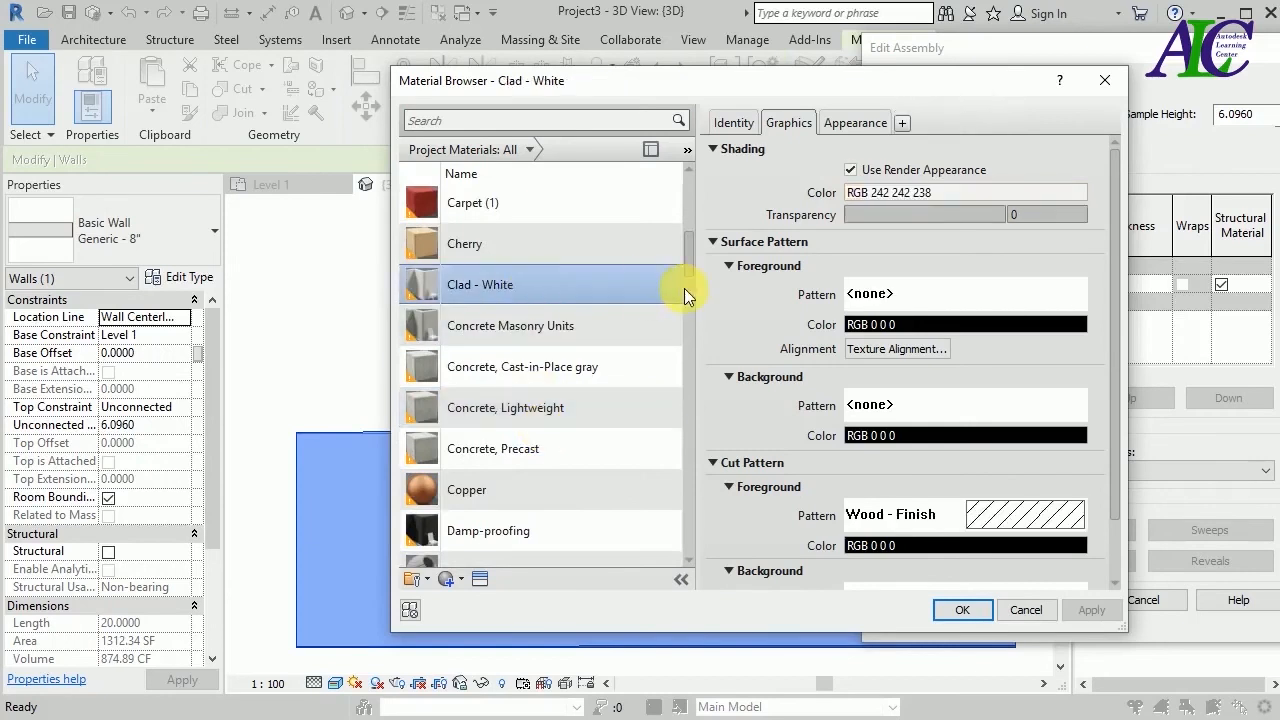
{"action": "left_click", "coordinate": [963, 610]}
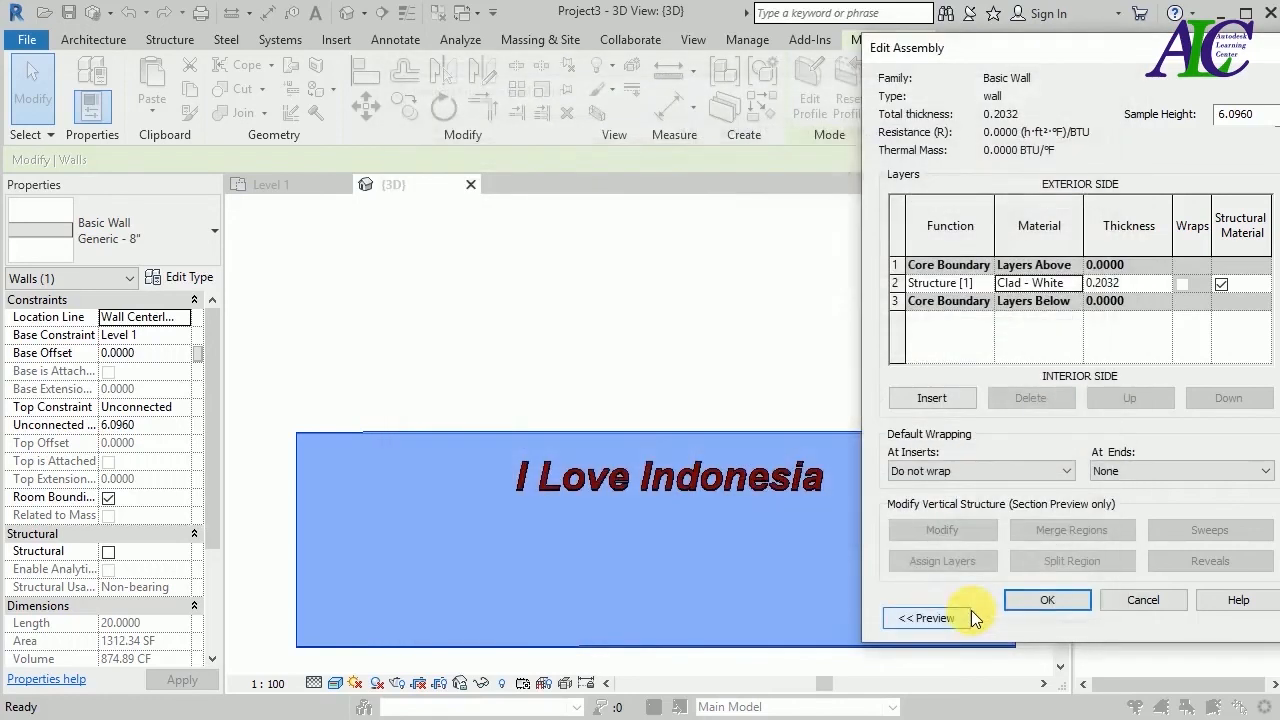
{"action": "left_click", "coordinate": [1073, 601]}
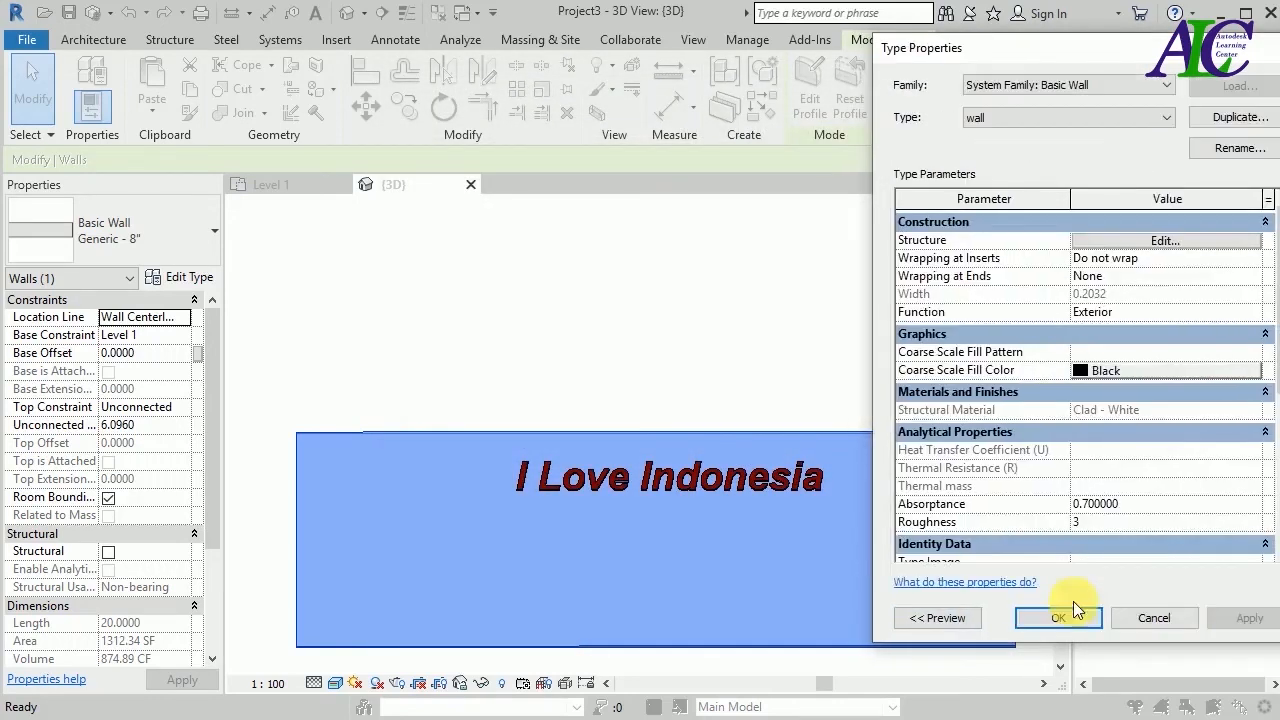
{"action": "left_click", "coordinate": [1076, 618]}
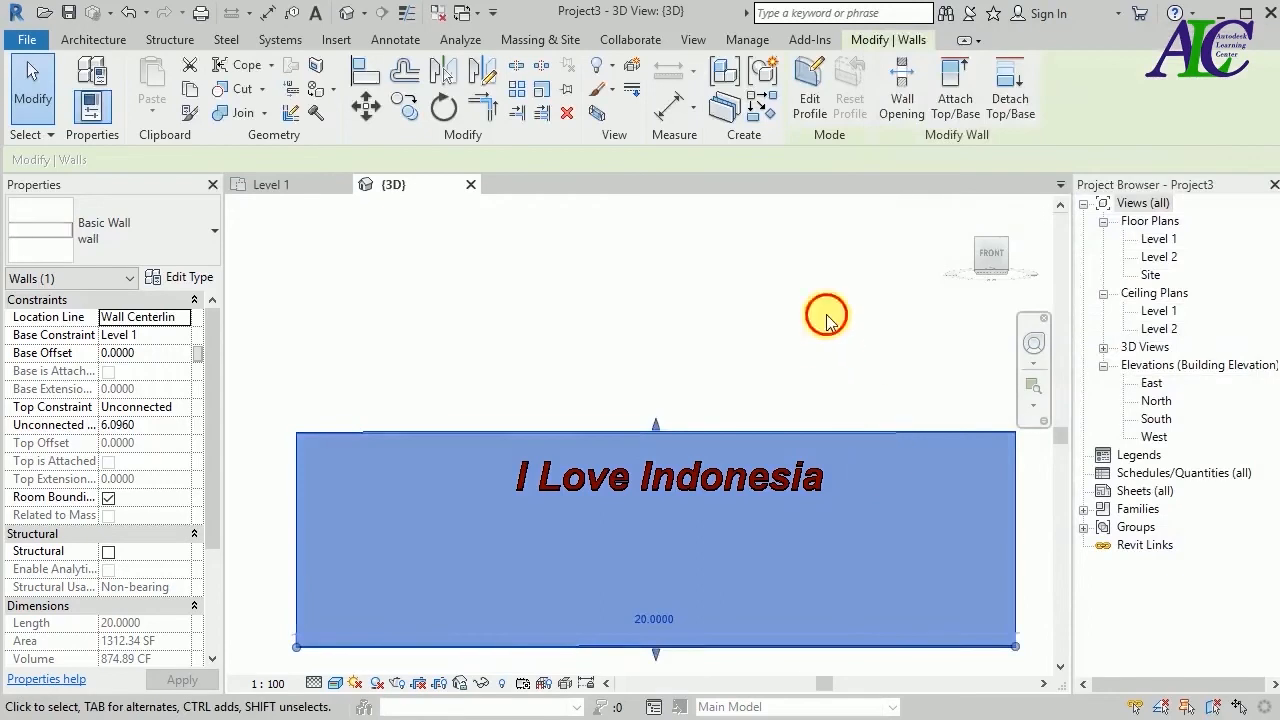
{"action": "left_click", "coordinate": [826, 314]}
Set the depth of the "I Love Indonesia" model text to 0.2.
{"action": "scroll", "coordinate": [530, 239], "scroll_direction": "down", "scroll_amount": 3}
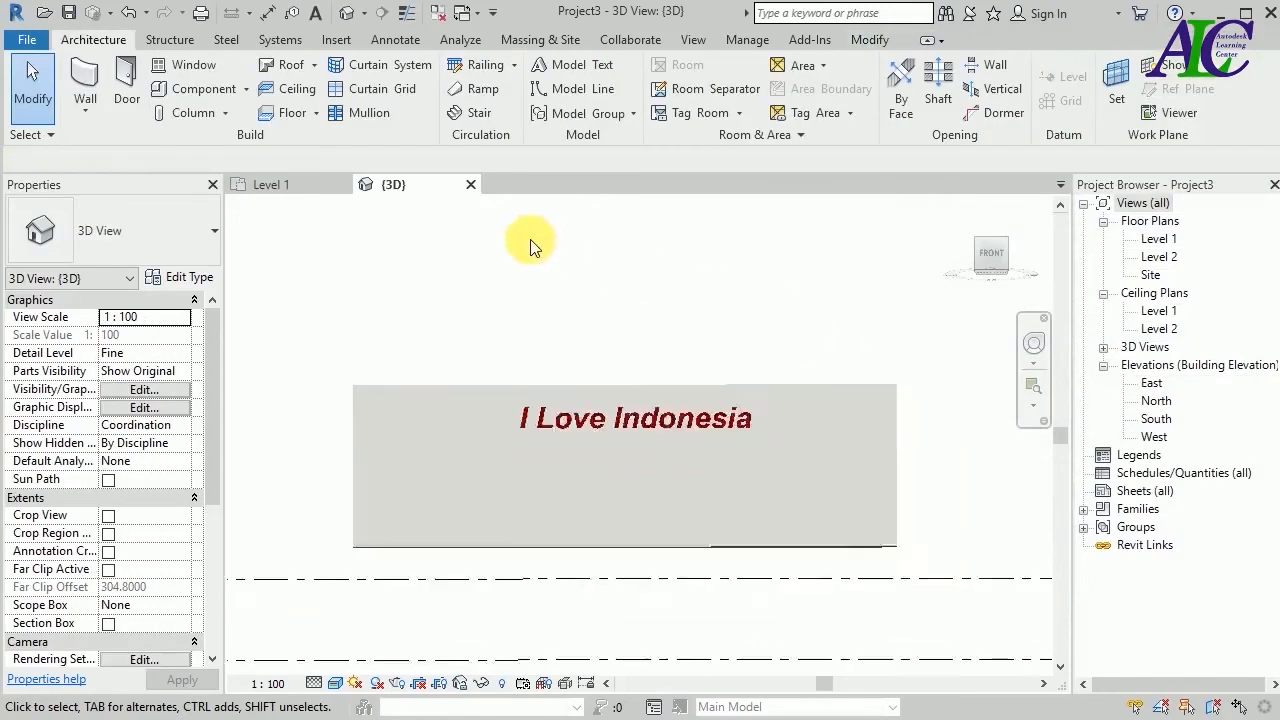
{"action": "middle_click_drag", "start_coordinate": [901, 487], "coordinate": [762, 614], "text": "shift"}
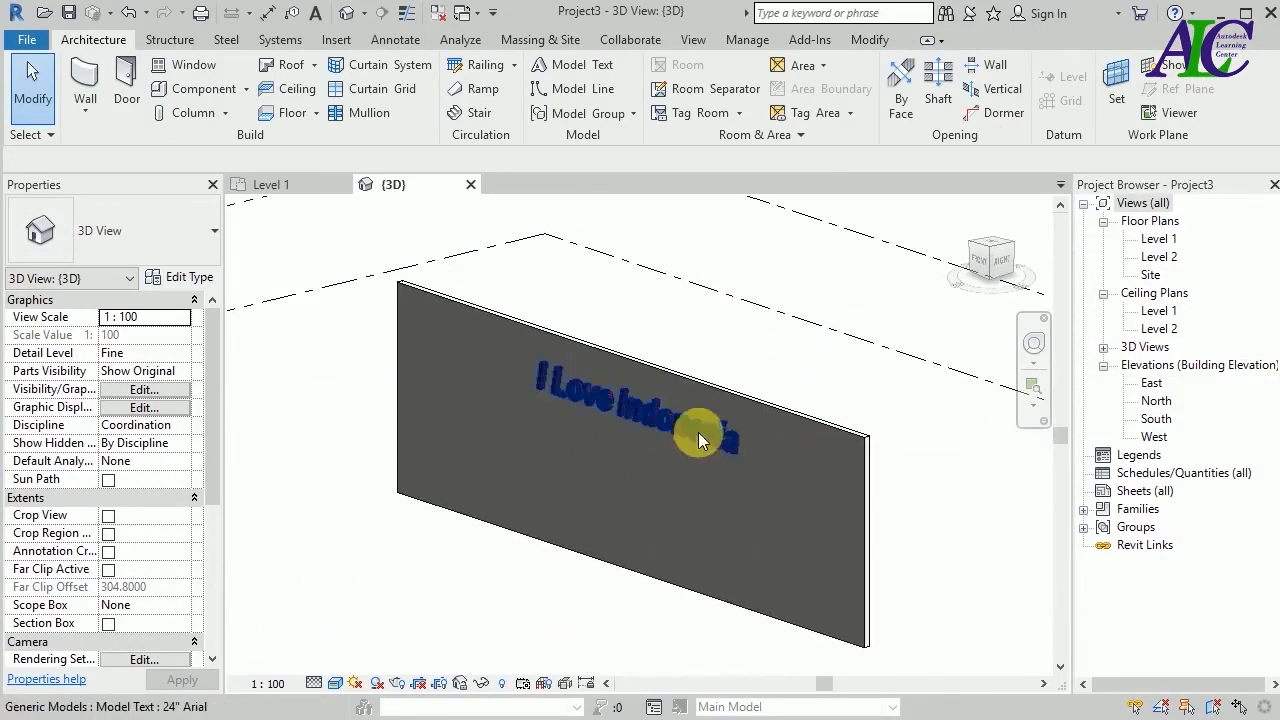
{"action": "left_click", "coordinate": [695, 436]}
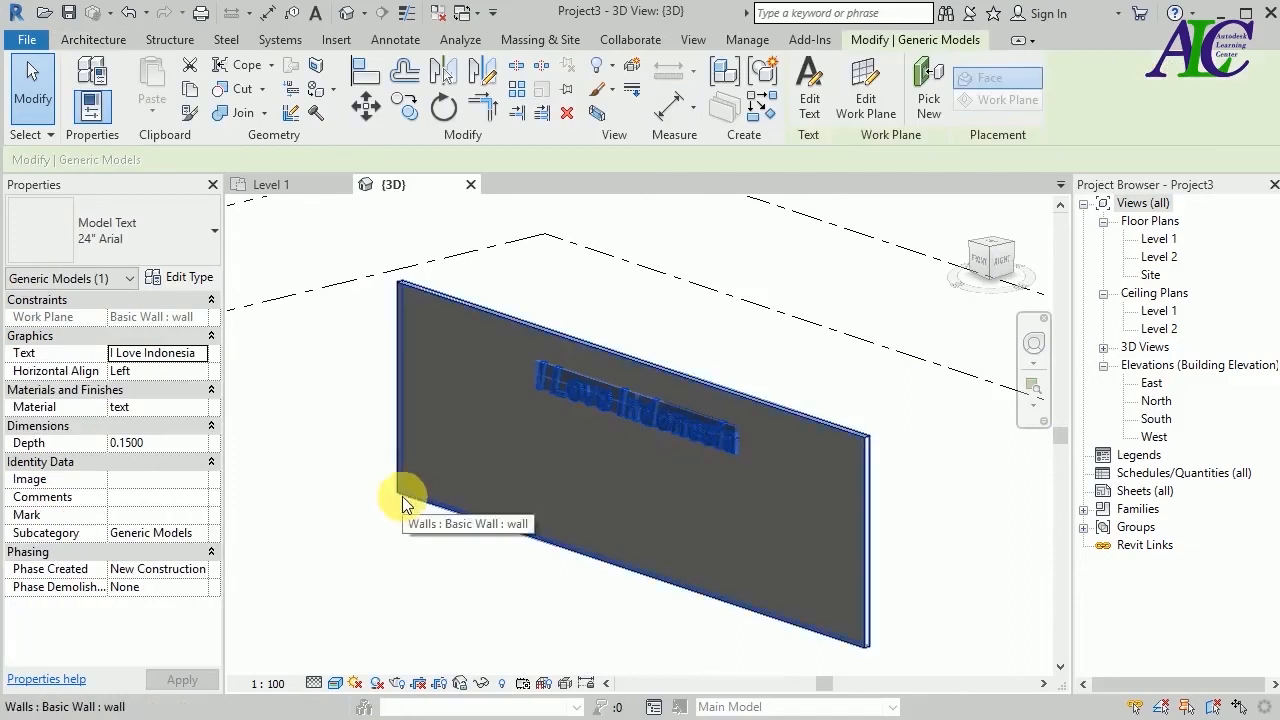
{"action": "left_click", "coordinate": [157, 443]}
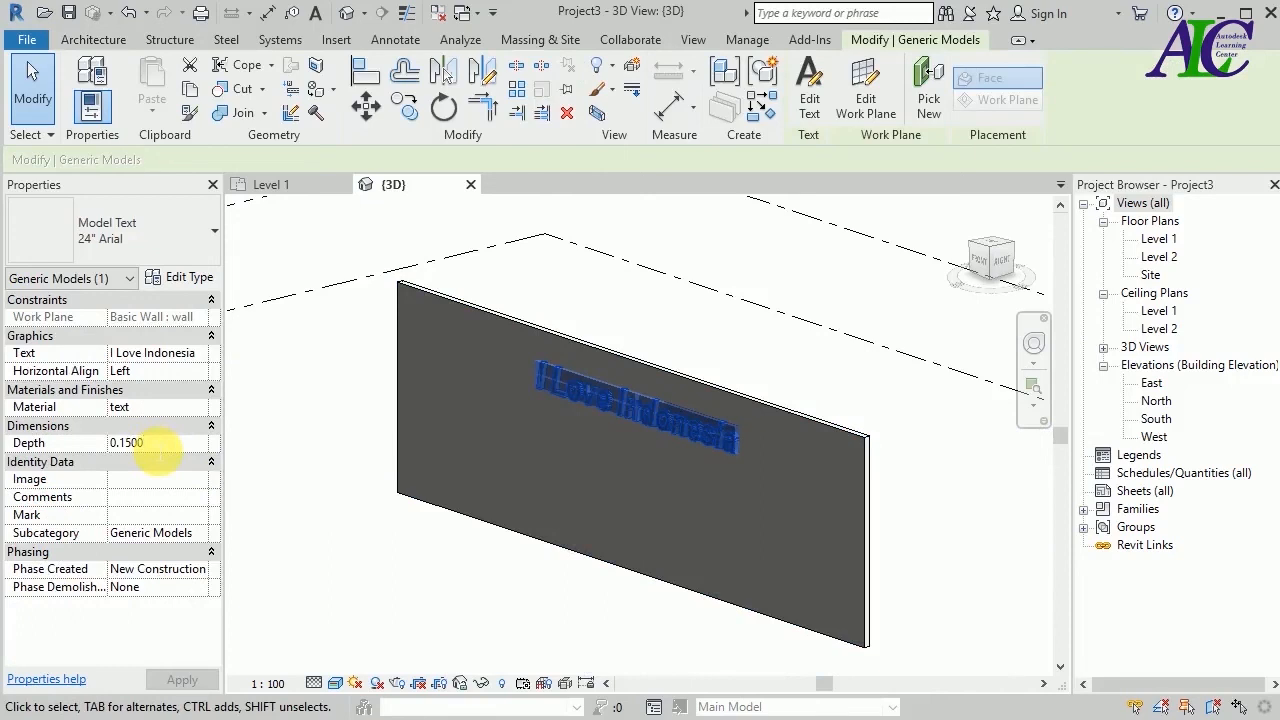
{"action": "key", "text": "BackSpace"}
{"action": "key", "text": "BackSpace"}
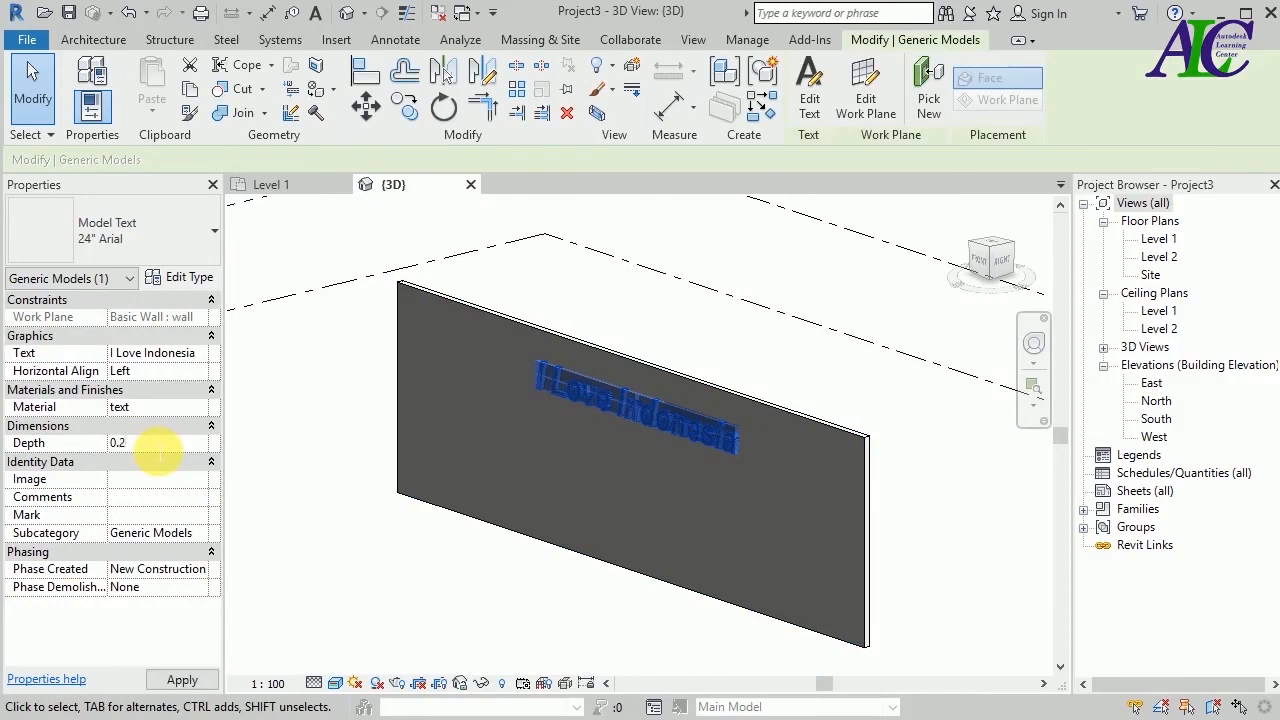
{"action": "left_click", "coordinate": [182, 680]}
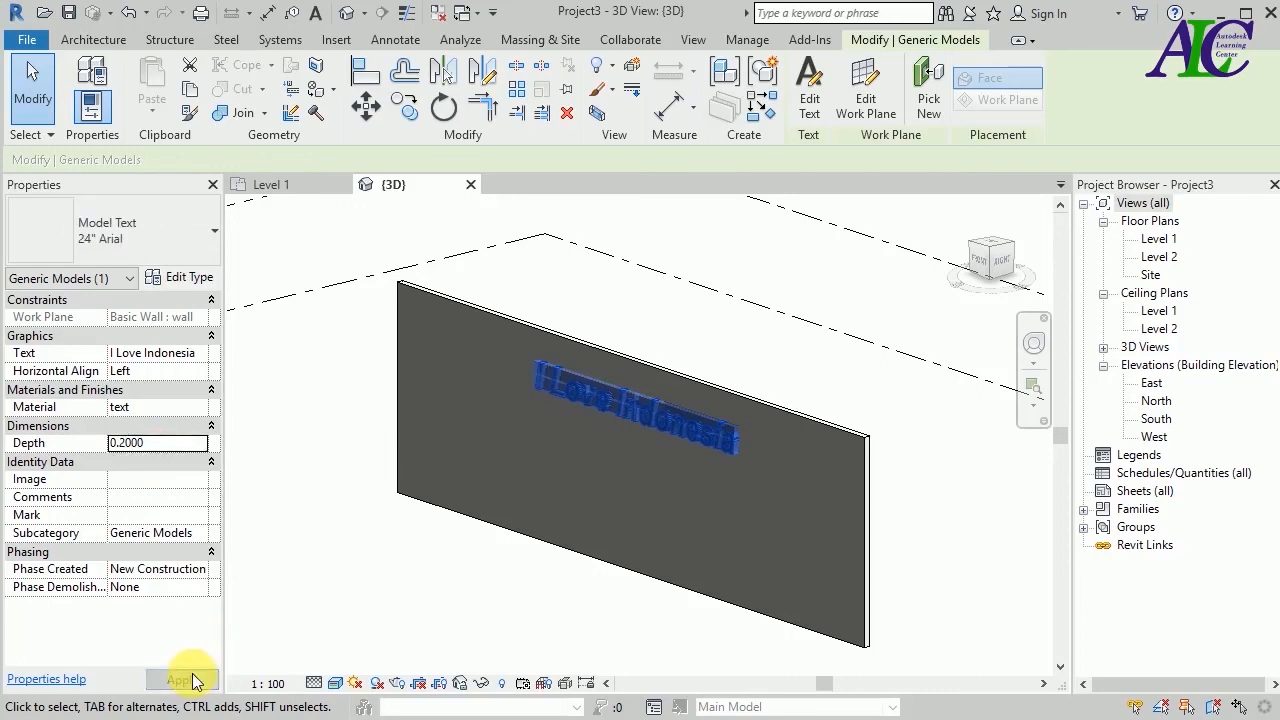
Set the depth of the "I Love Indonesia" model text to 0.5 and inspect the lettering in 3D.
{"action": "middle_click_drag", "start_coordinate": [931, 499], "coordinate": [815, 533], "text": "shift"}
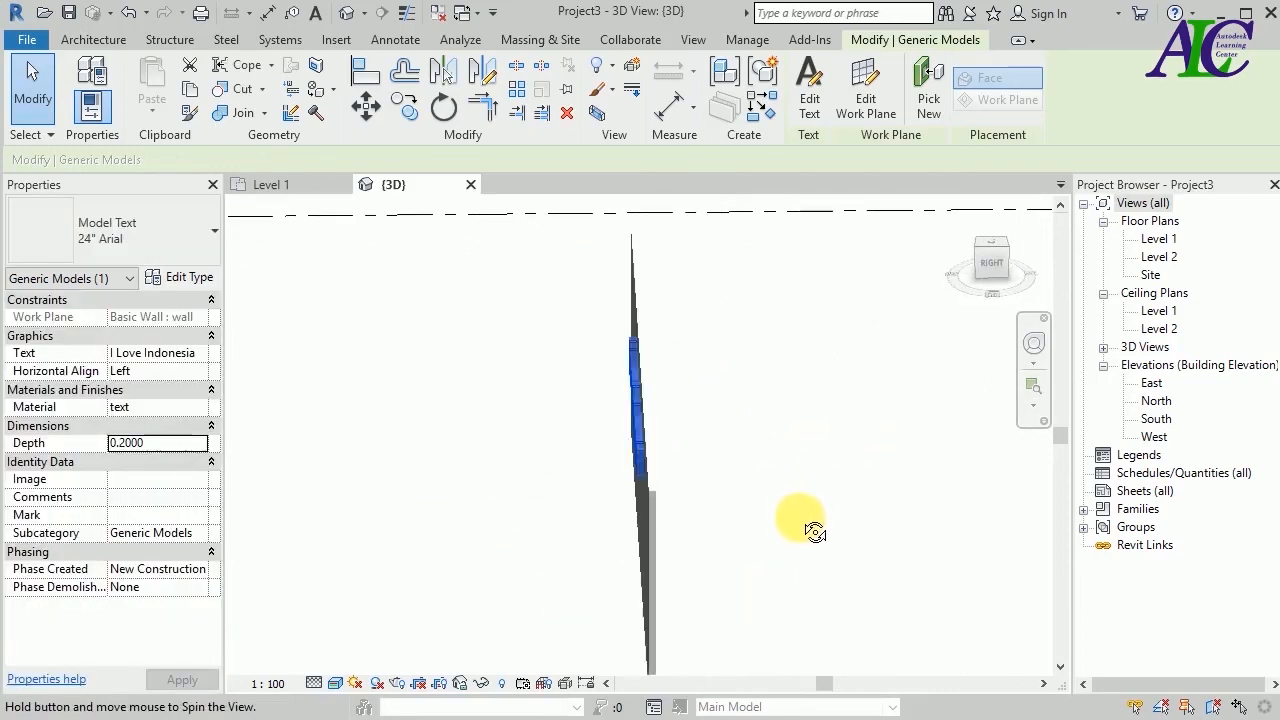
{"action": "double_click", "coordinate": [165, 446]}
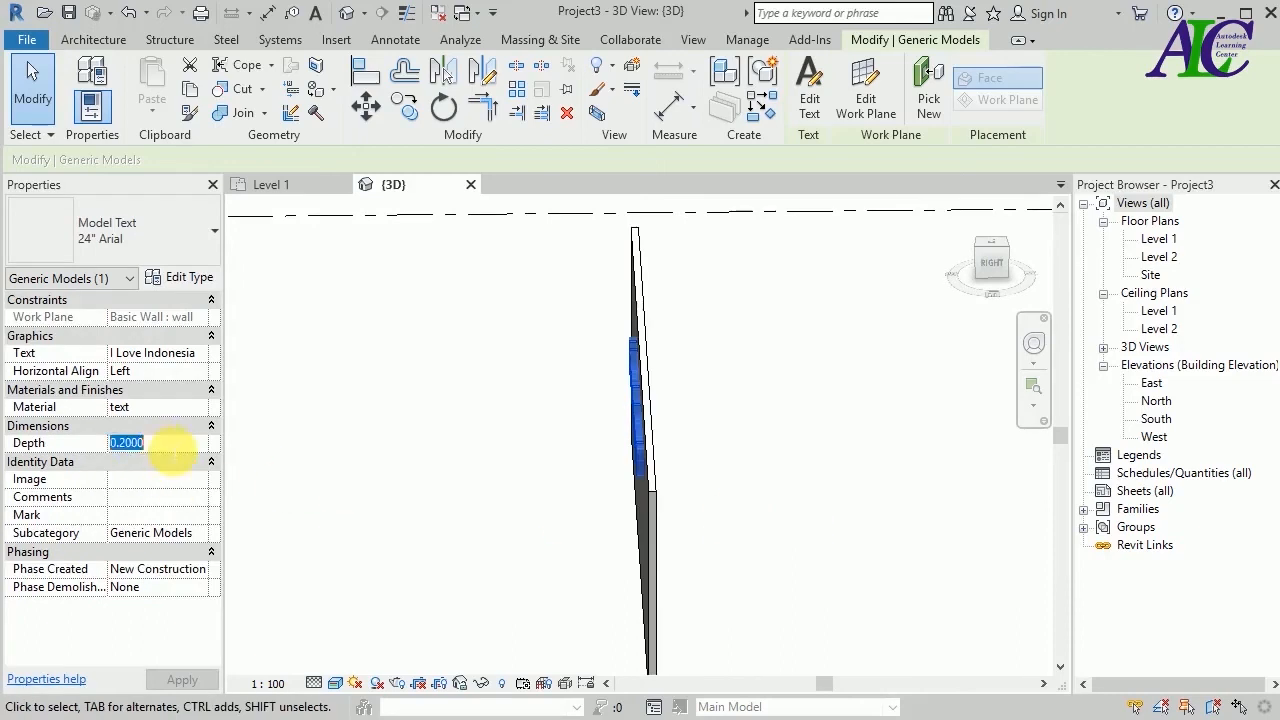
{"action": "double_click", "coordinate": [165, 446]}
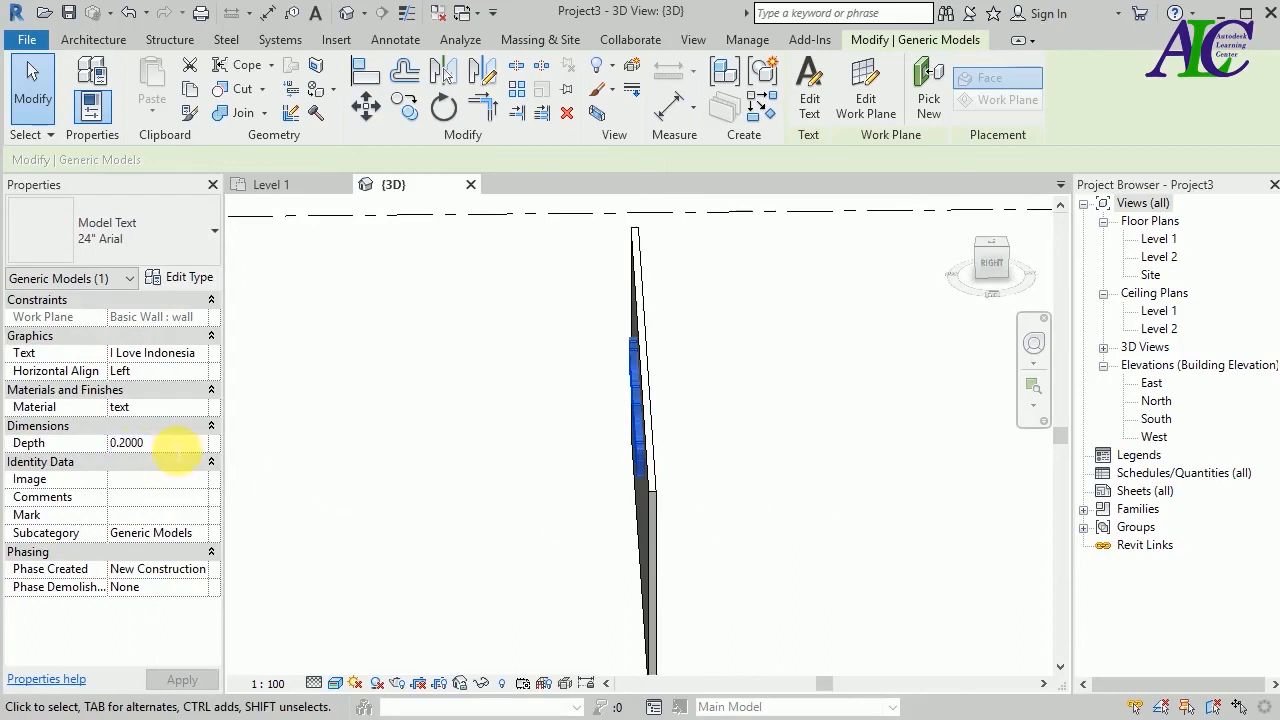
{"action": "key", "text": "BackSpace"}
{"action": "key", "text": "BackSpace"}
{"action": "key", "text": "BackSpace"}
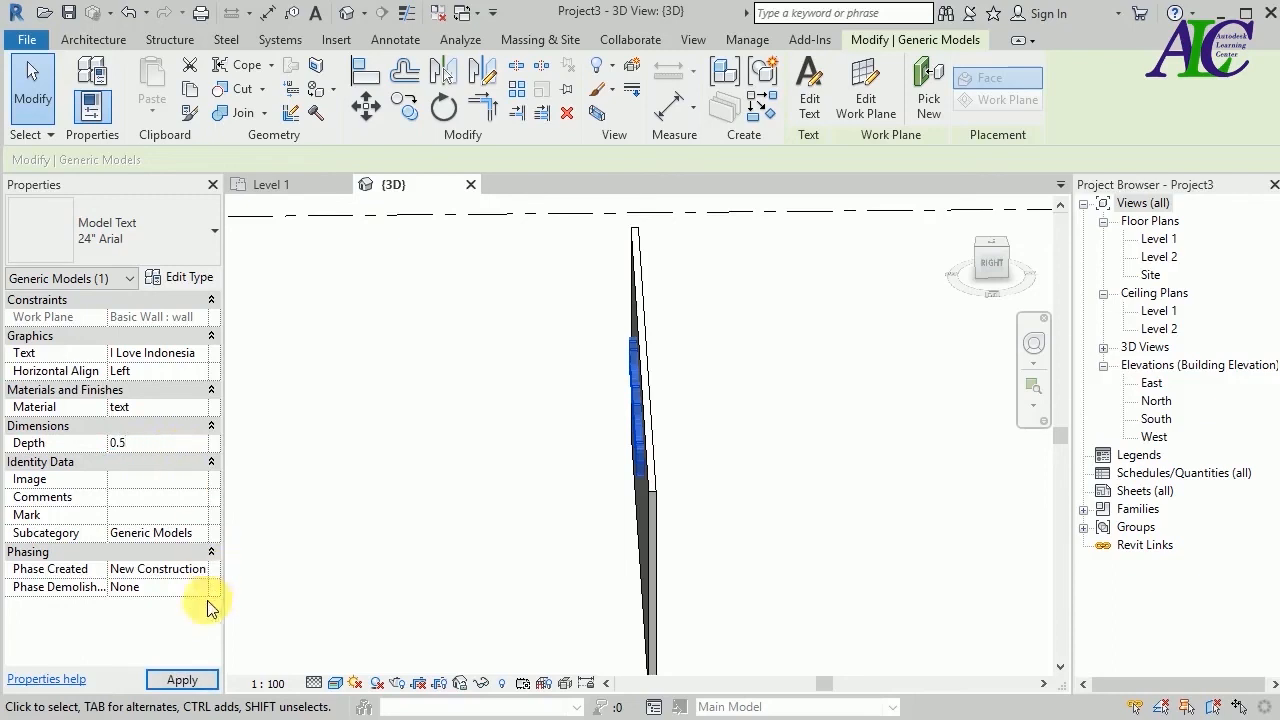
{"action": "left_click", "coordinate": [178, 681]}
{"action": "left_click", "coordinate": [428, 553]}
{"action": "middle_click_drag", "start_coordinate": [427, 550], "coordinate": [586, 574], "text": "shift"}
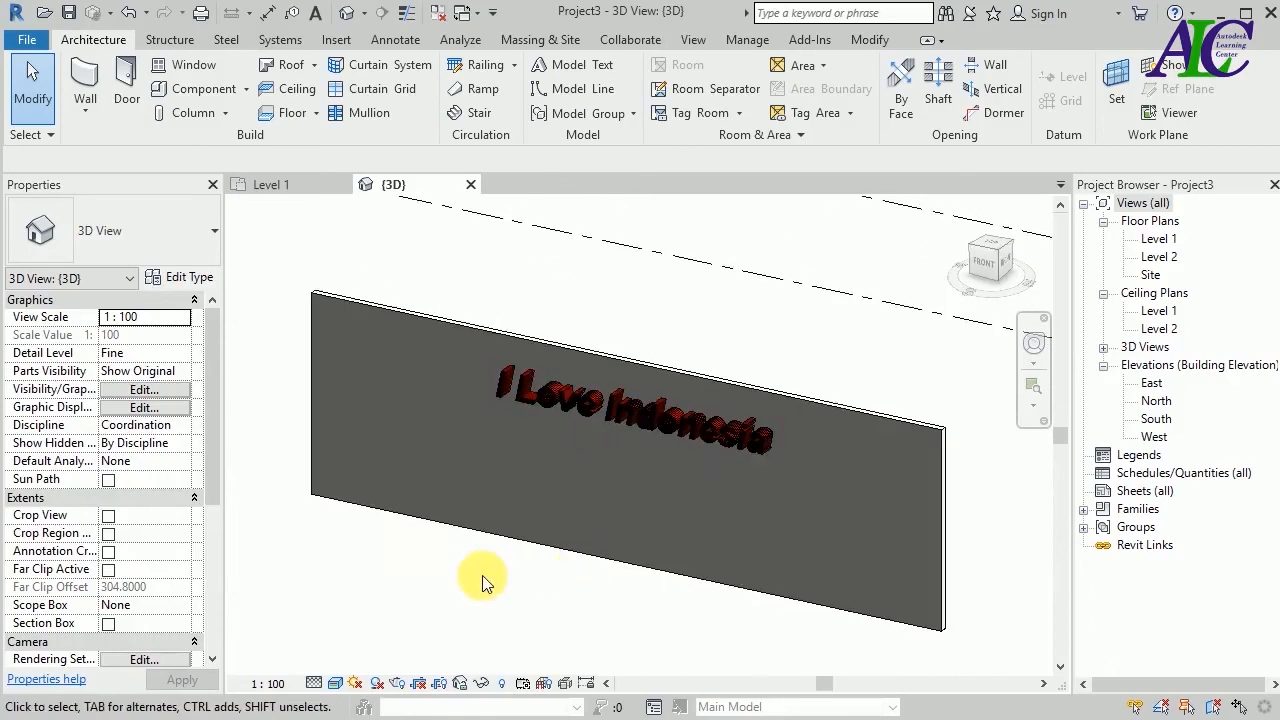
{"action": "scroll", "coordinate": [636, 428], "scroll_direction": "up", "scroll_amount": 5}
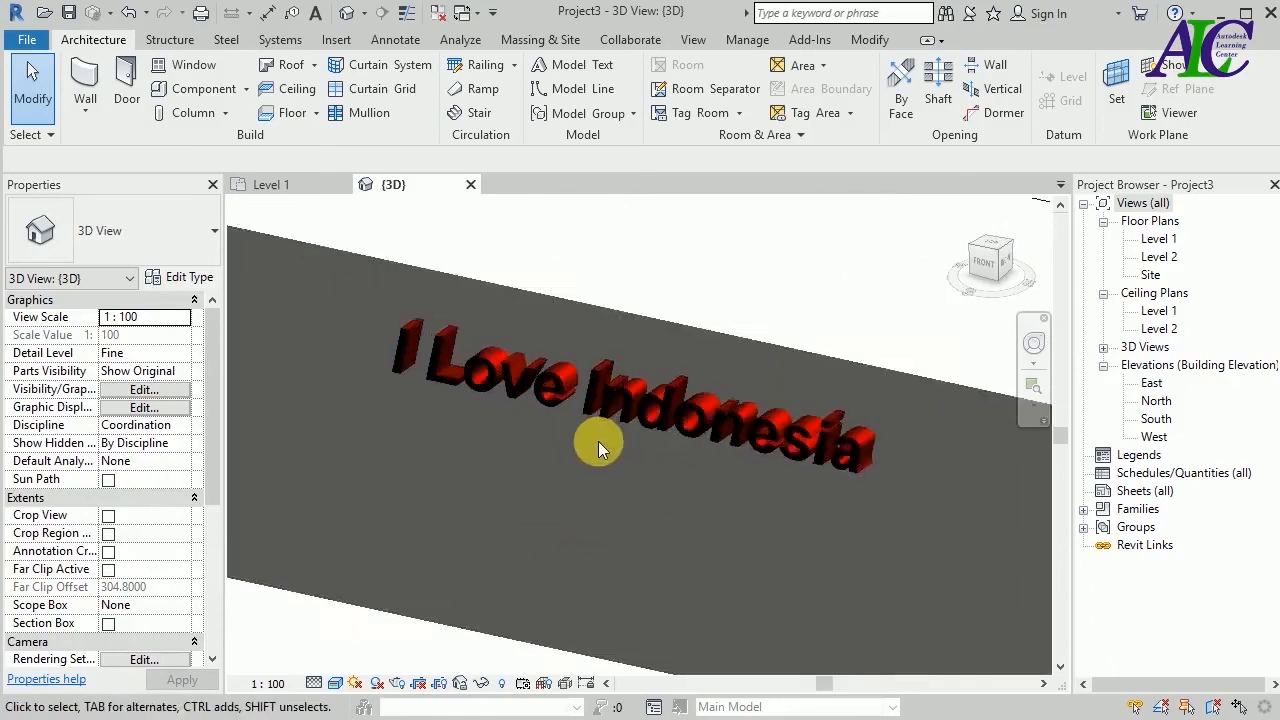